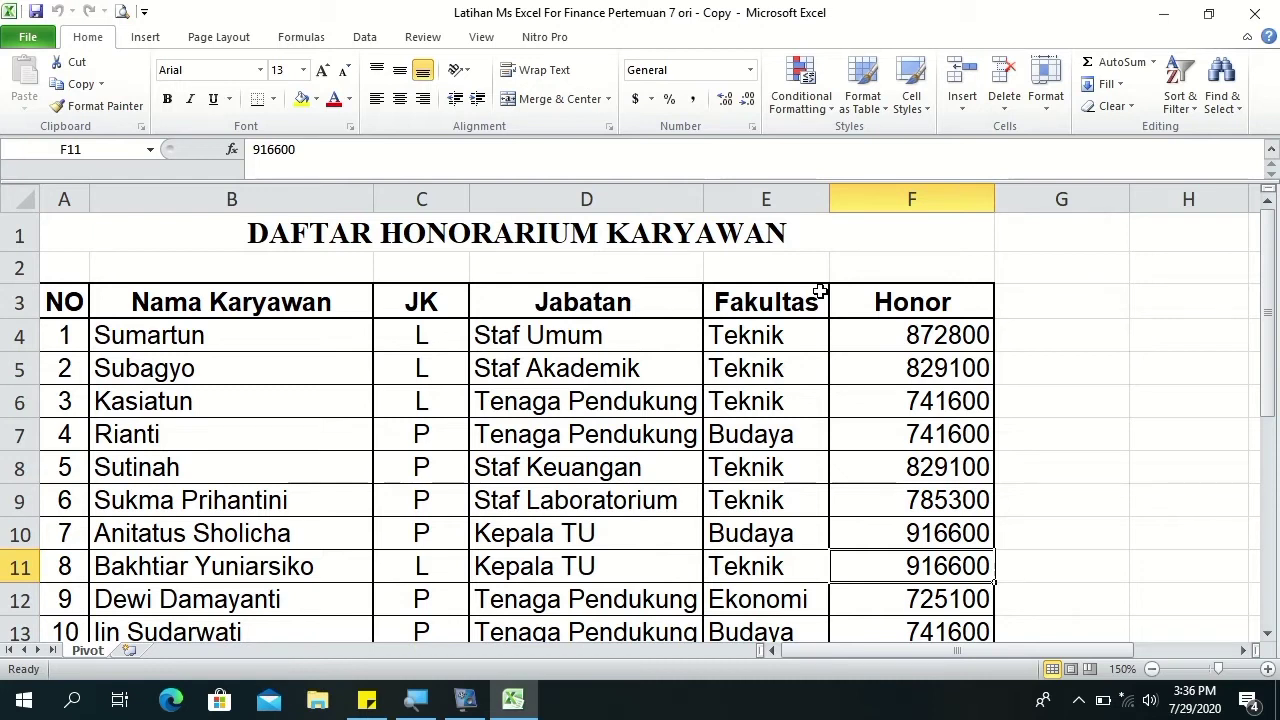
Review the Nama Karyawan, JK, Jabatan, Fakultas and Honor columns and scroll through the data rows.
left_click(218, 302)
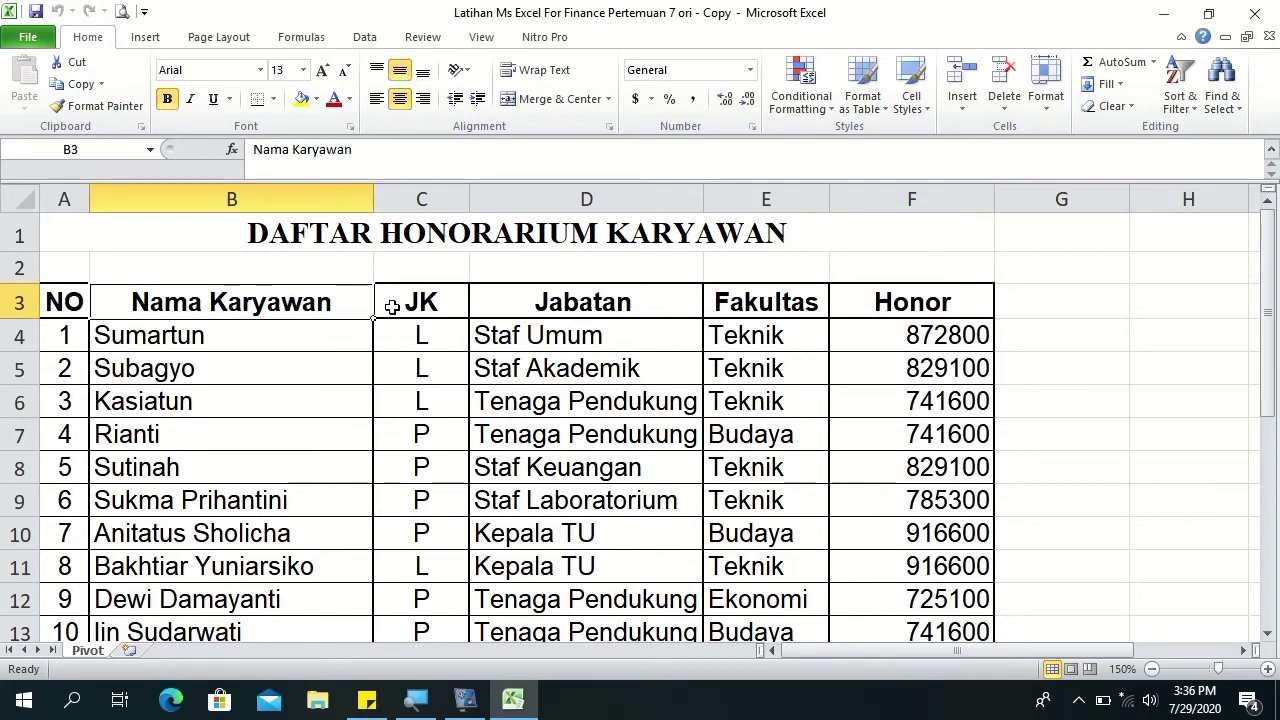
left_click(392, 307)
left_click(597, 302)
left_click(755, 300)
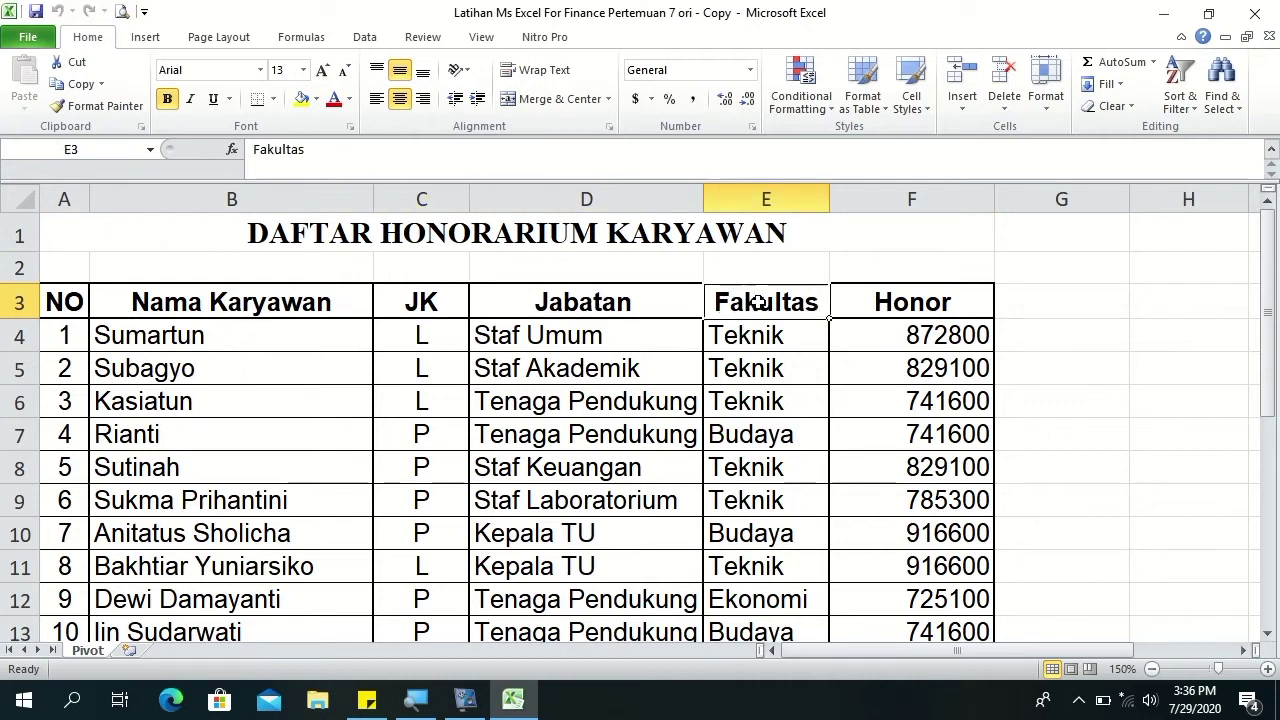
left_click(871, 302)
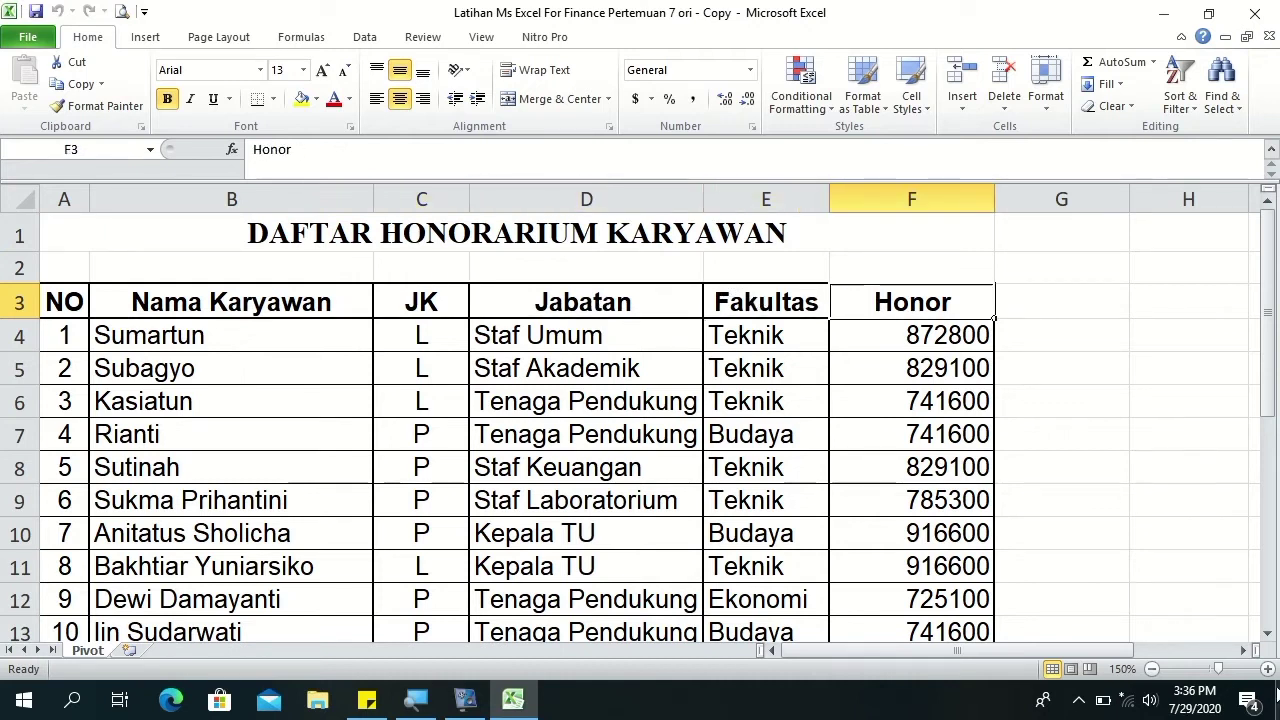
left_click(1267, 636)
left_click(1267, 636)
left_click(1267, 636)
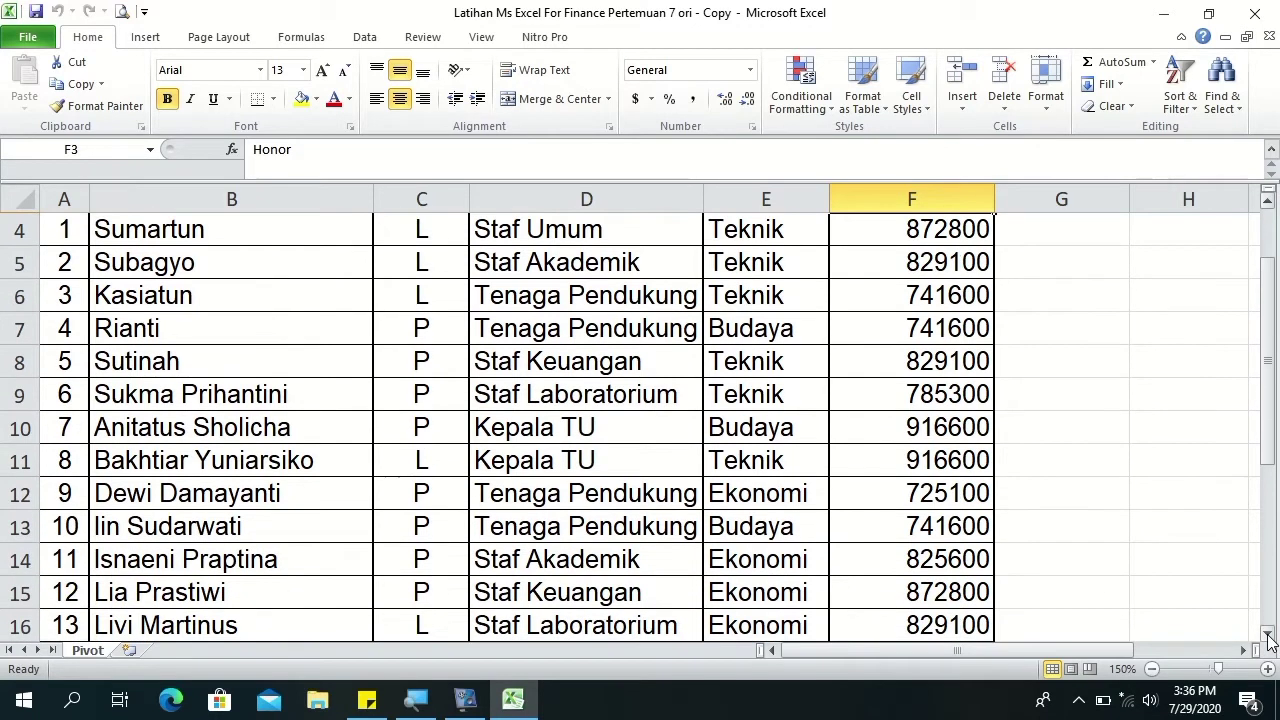
left_click(1267, 636)
left_click(1267, 636)
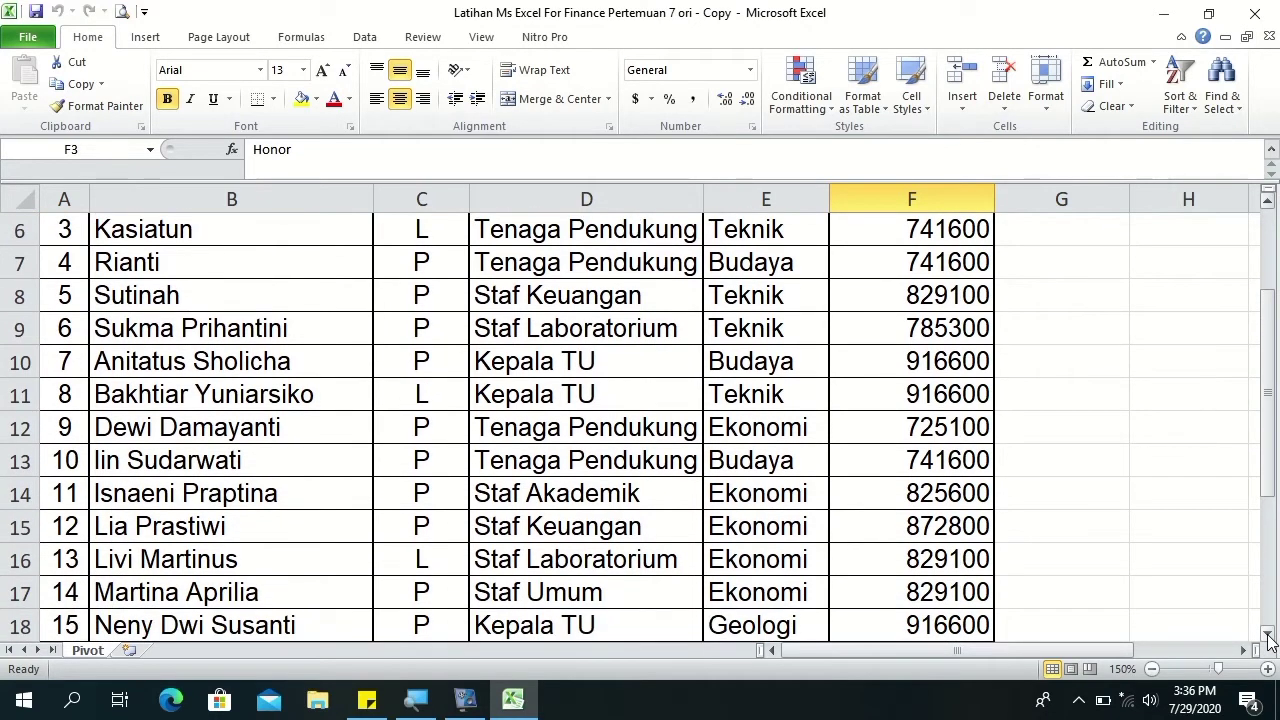
left_click(1267, 636)
left_click(1267, 636)
left_click(1267, 636)
left_click(1267, 636)
left_click(1267, 636)
left_click(1267, 636)
left_click(1267, 636)
left_click(1267, 636)
left_click(1267, 636)
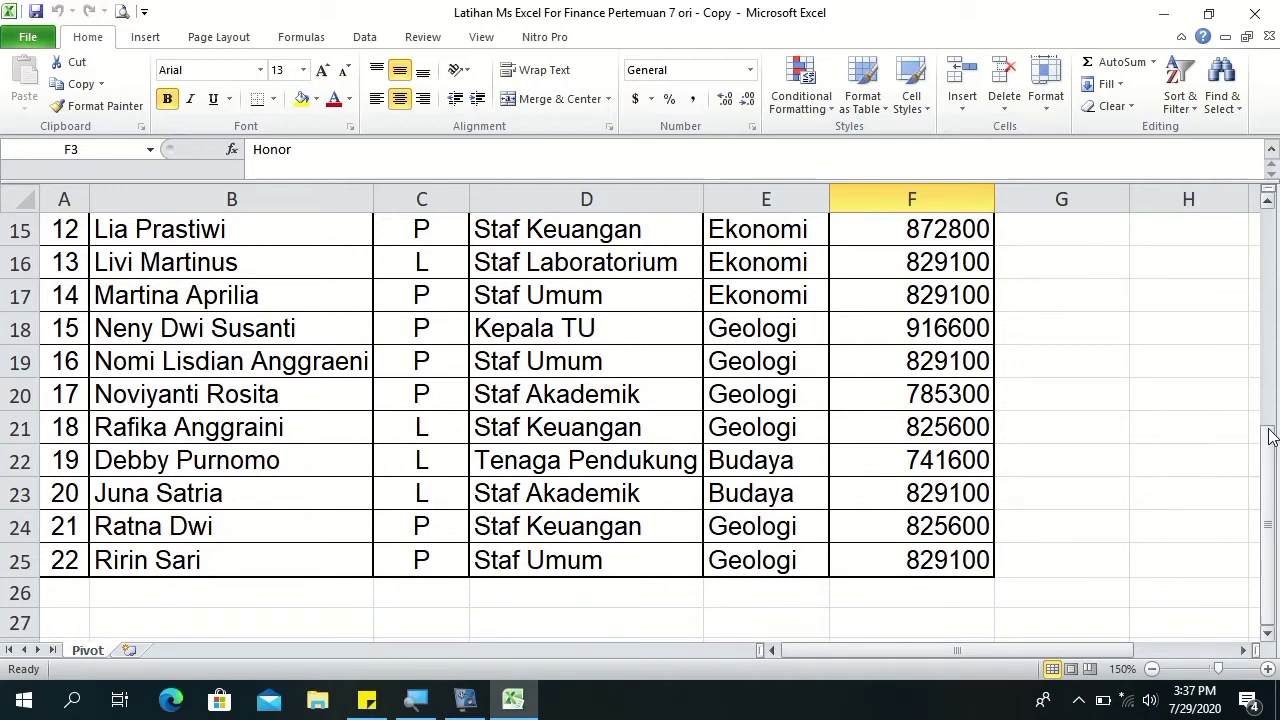
left_click(1267, 204)
left_click(1267, 204)
left_click(1267, 204)
left_click(1267, 204)
left_click(1267, 204)
left_click(1267, 204)
left_click(1267, 204)
left_click(1267, 204)
left_click(1267, 204)
left_click(1267, 204)
left_click(1267, 204)
left_click(1267, 204)
left_click(1267, 204)
left_click(1267, 204)
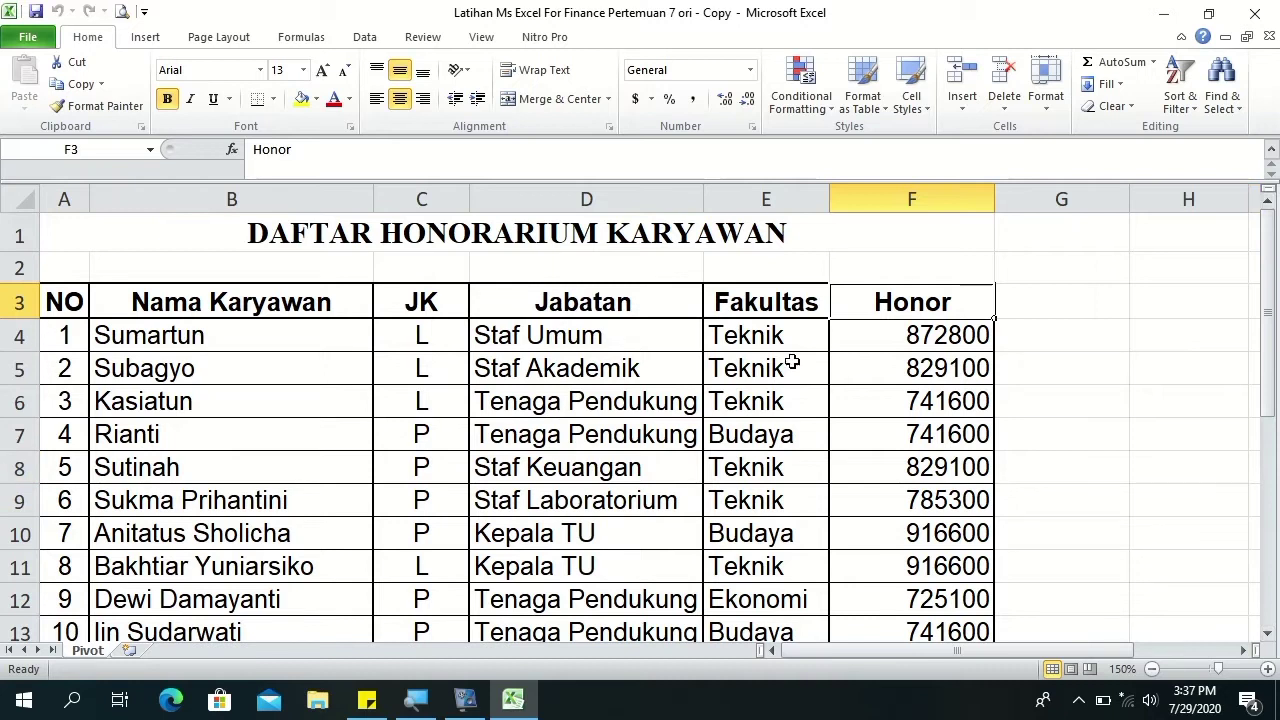
Select the Honor values F4:F25 and bring up the More Accounting Formats settings.
left_click(933, 322)
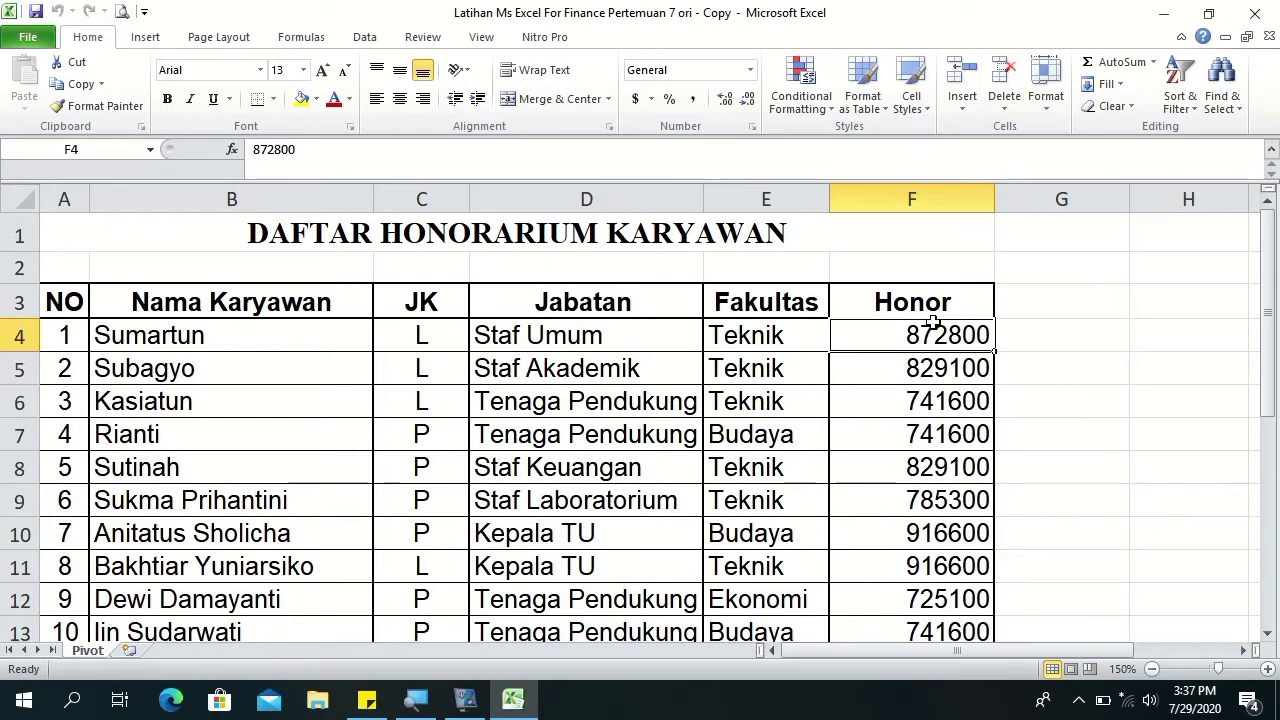
key("ctrl+shift+Down")
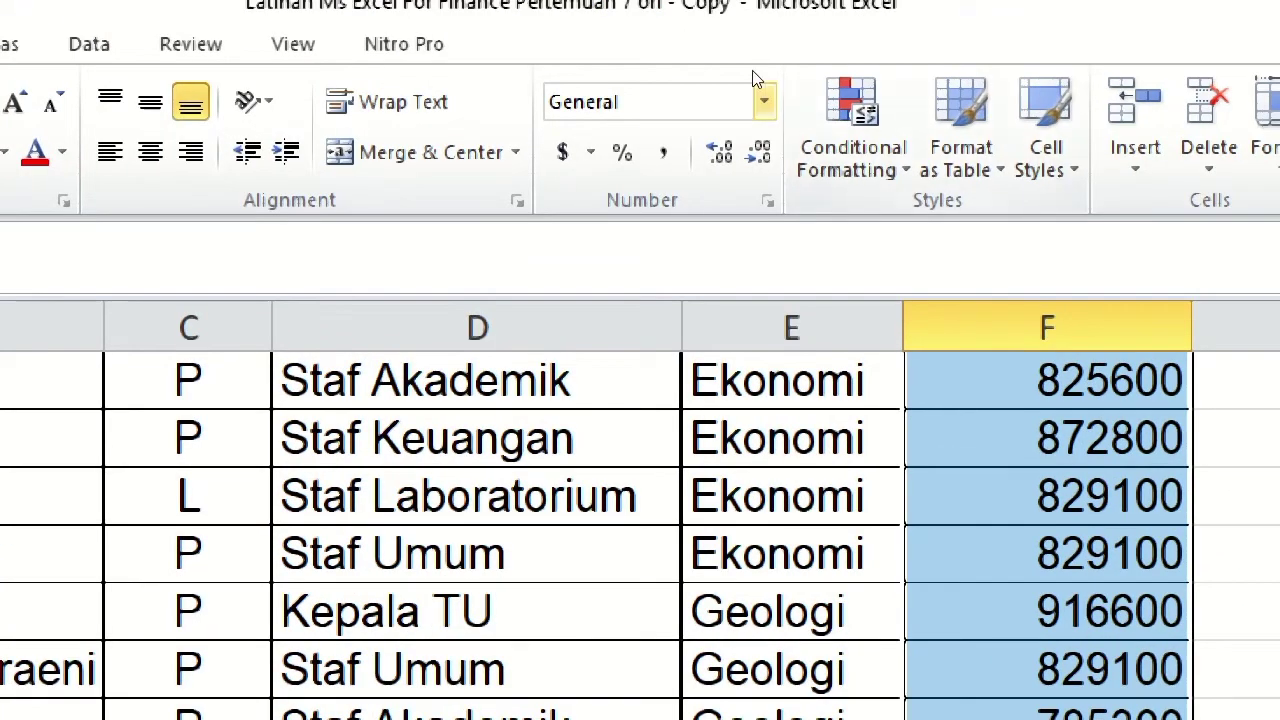
left_click(787, 17)
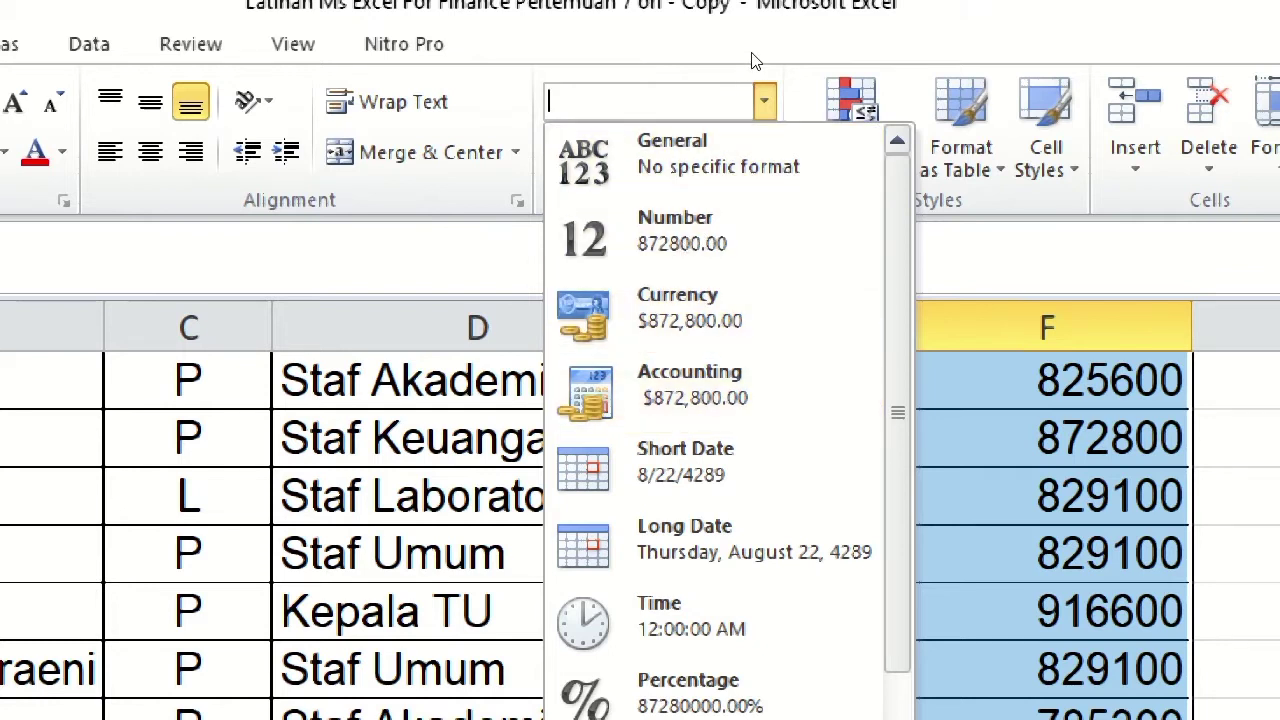
left_click(704, 93)
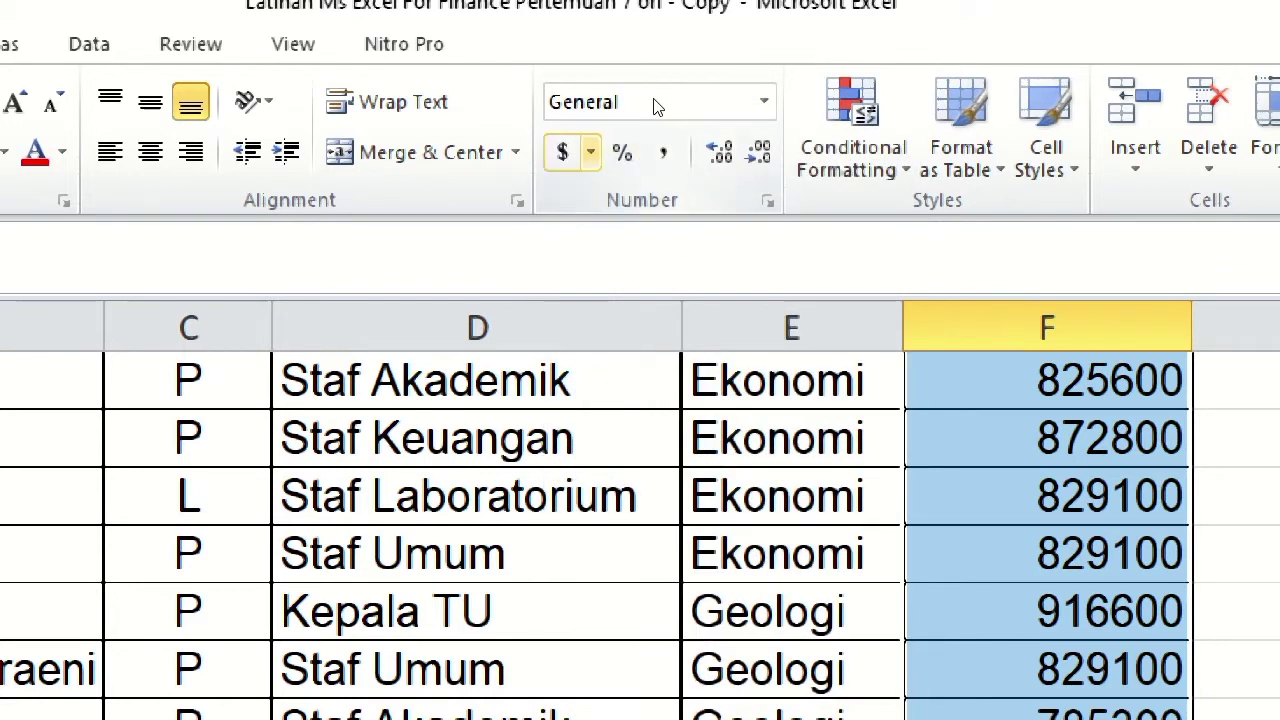
left_click(590, 151)
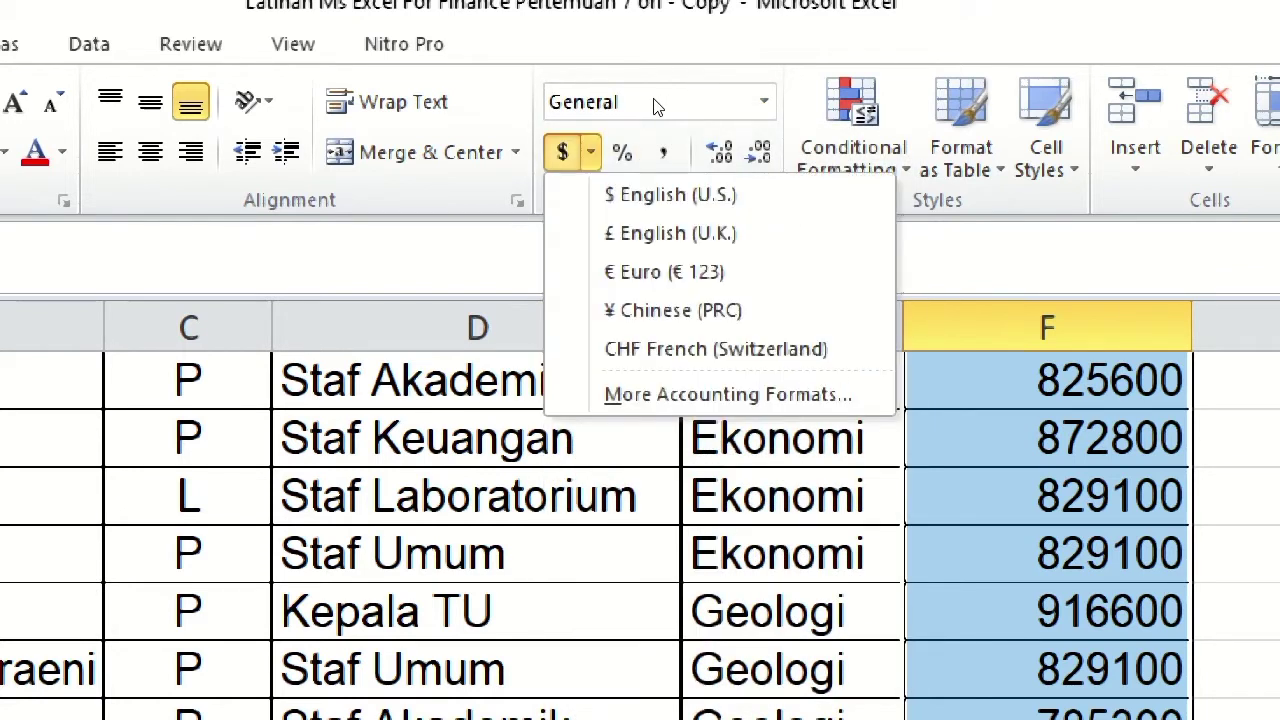
left_click(720, 238)
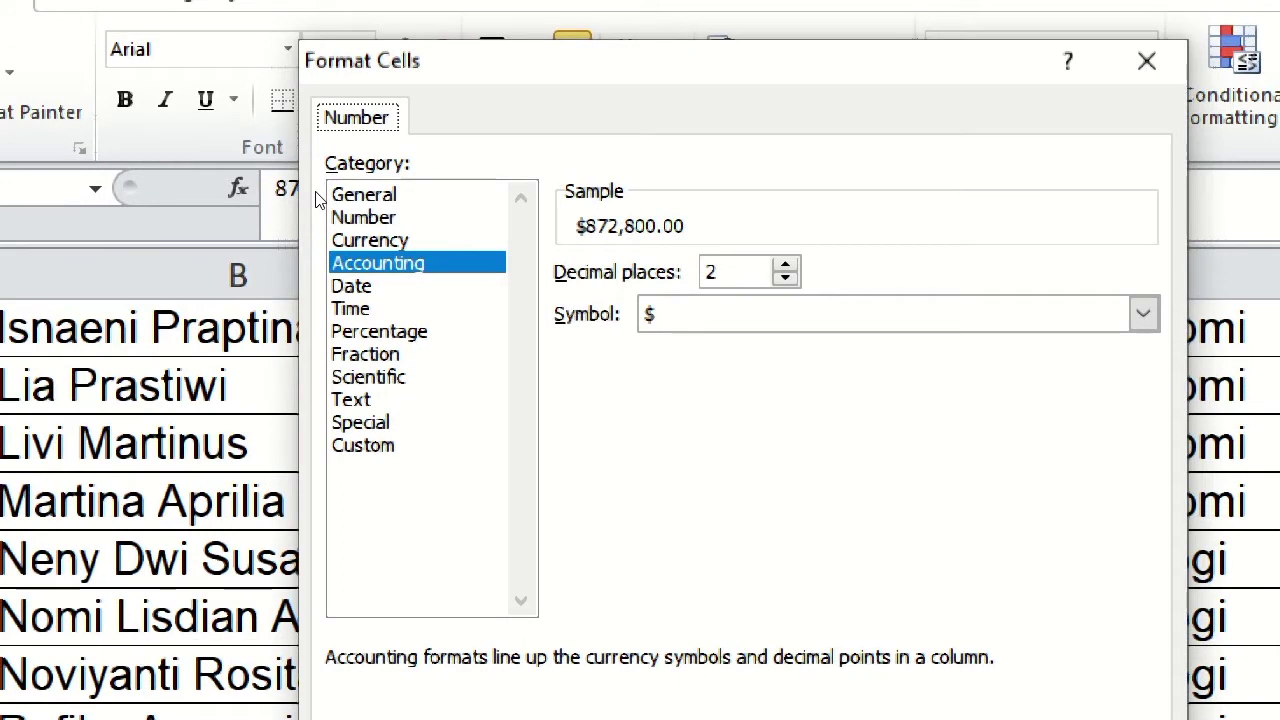
Apply 0 decimal places with the Rp Indonesian symbol, then return to cell A4.
key("Down")
key("Down")
key("Tab")
key("alt+Down")
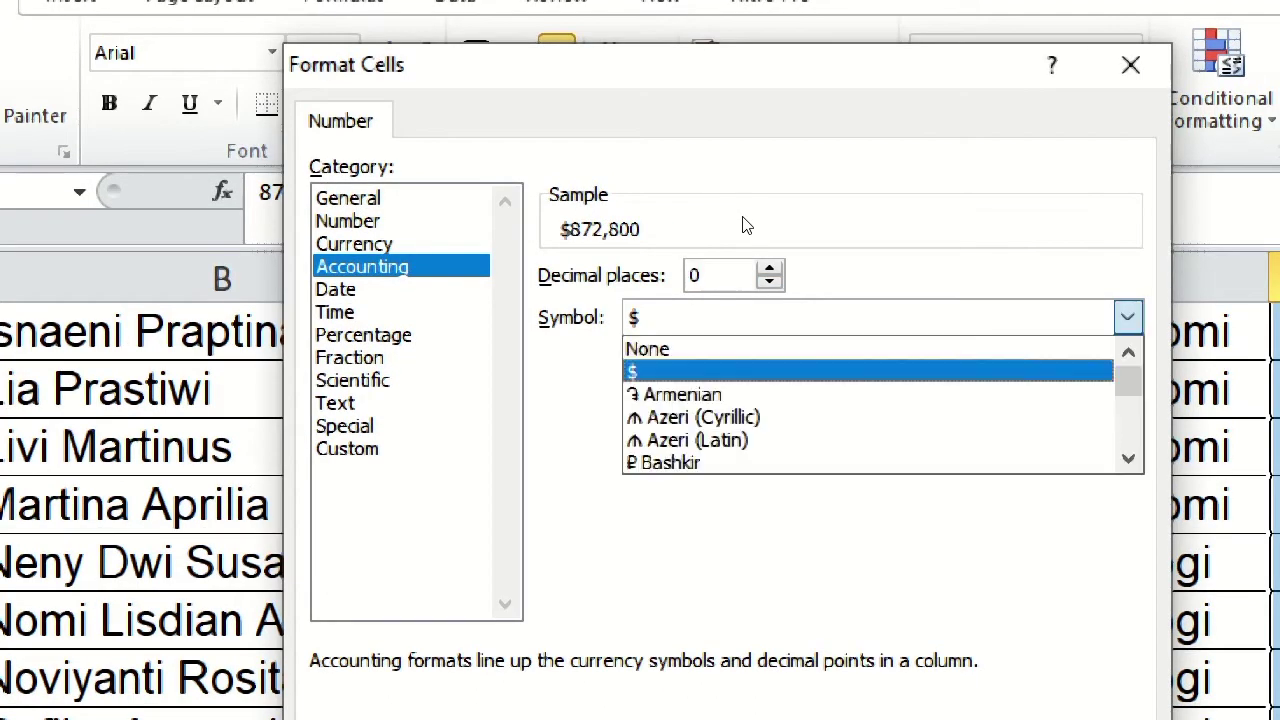
key("Up")
key("Down")
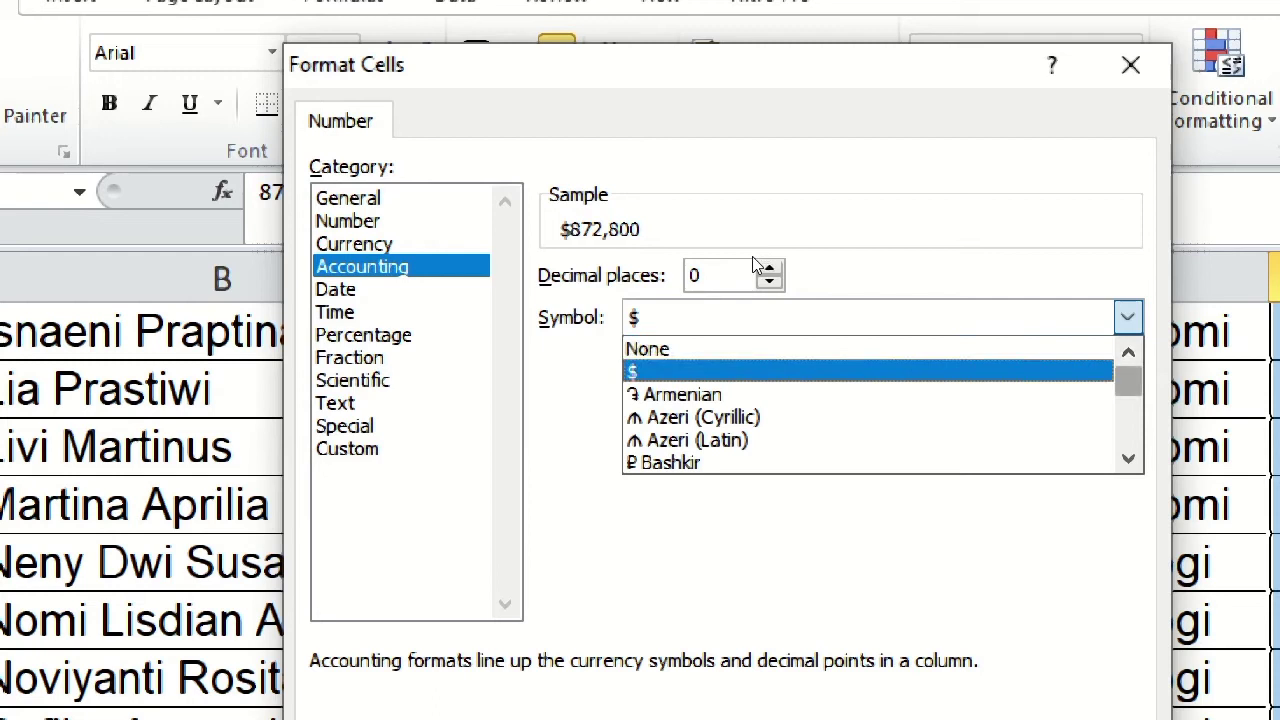
scroll(755, 265, "down", 5)
scroll(757, 266, "down", 5)
scroll(750, 276, "down", 5)
type("rp")
key("Down")
key("Return")
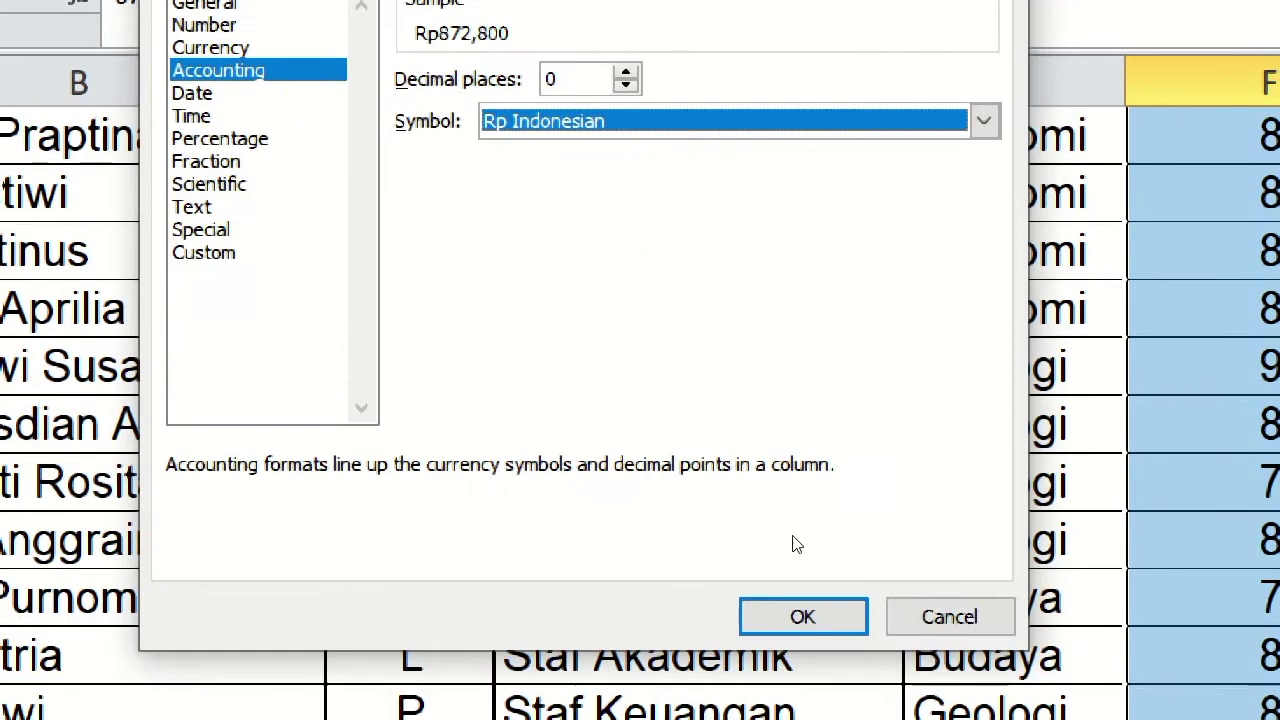
key("Return")
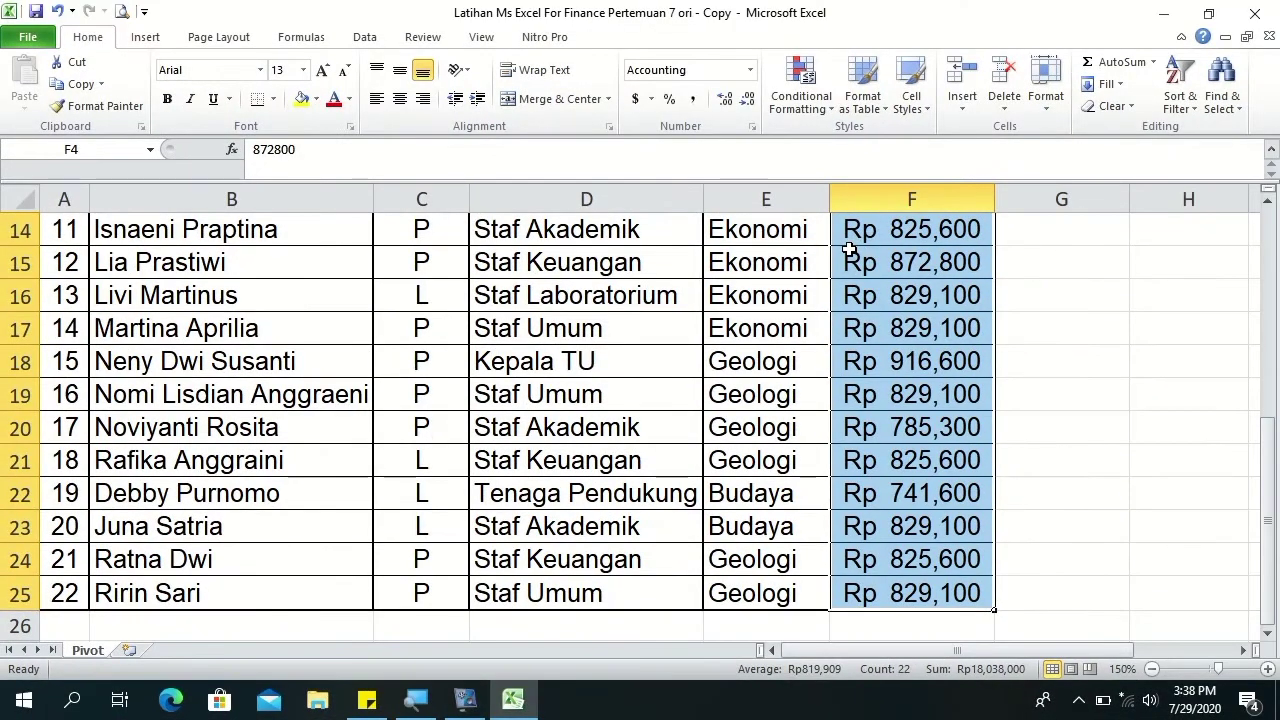
mouse_move(1267, 455)
left_mouse_down()
mouse_move(1245, 352)
mouse_move(1258, 230)
left_mouse_up()
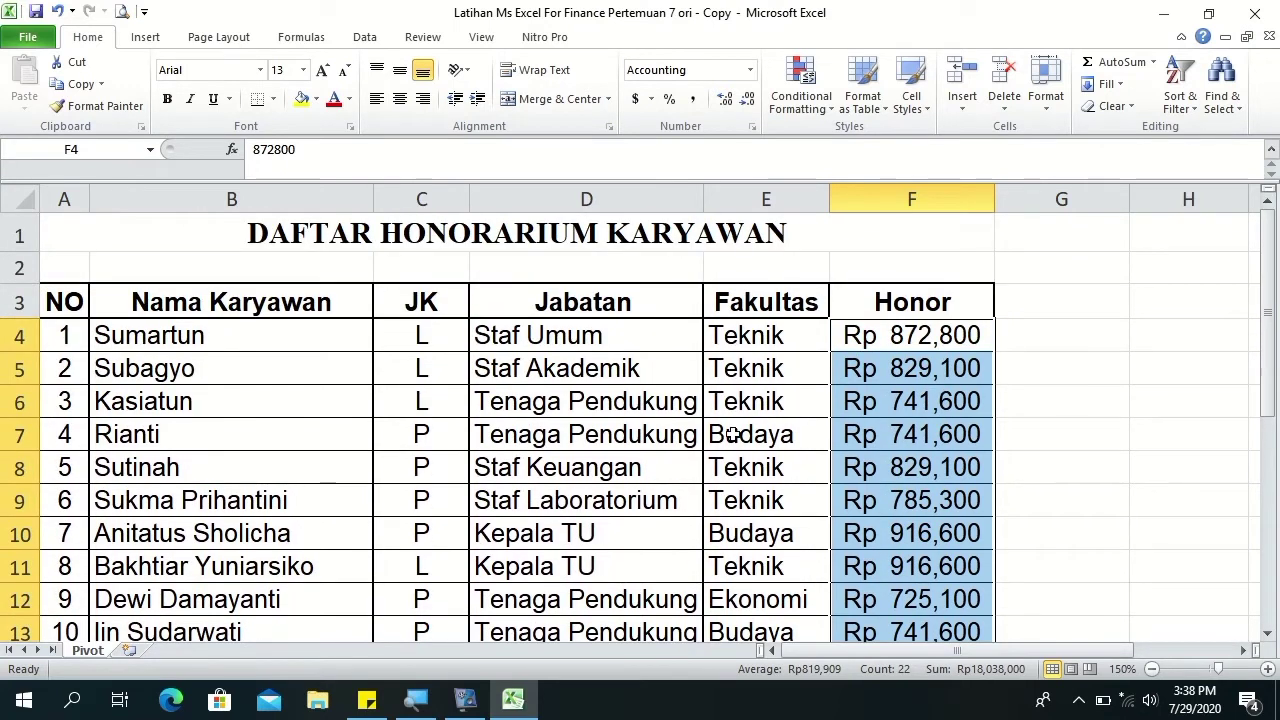
left_click(57, 337)
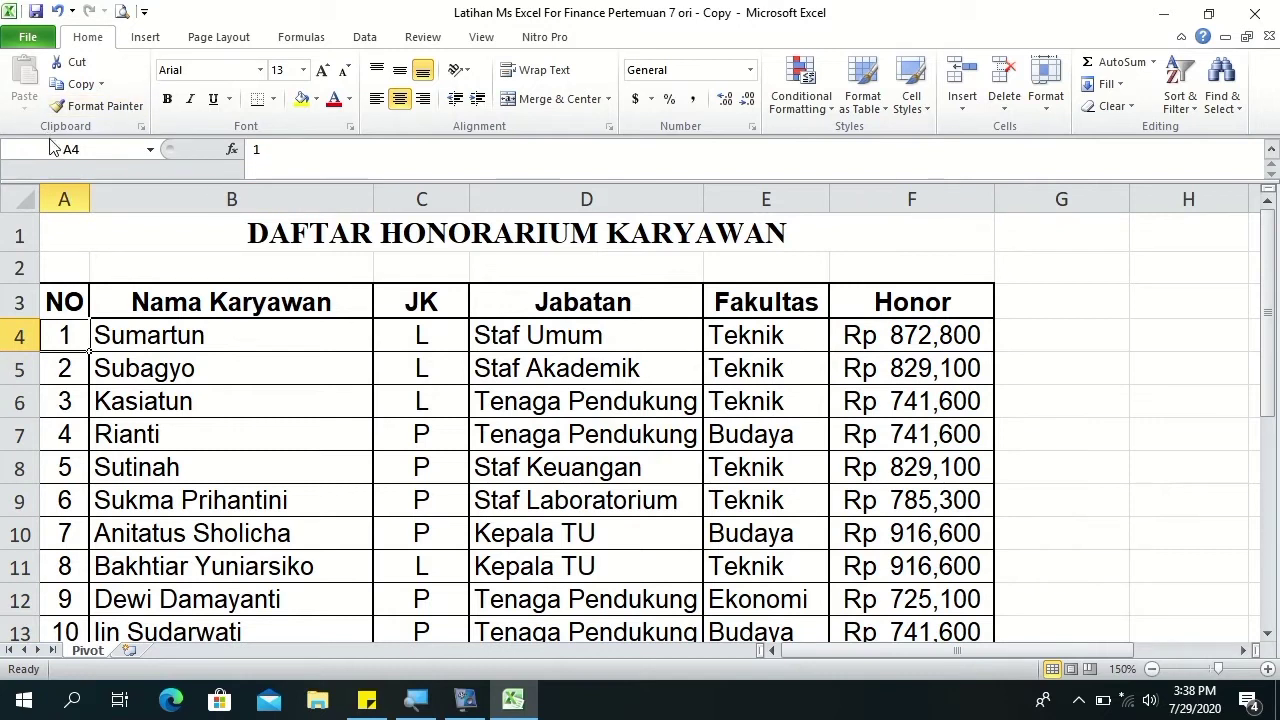
Insert a PivotTable from range Pivot!$A$3:$F$25 onto a new worksheet.
left_click(138, 47)
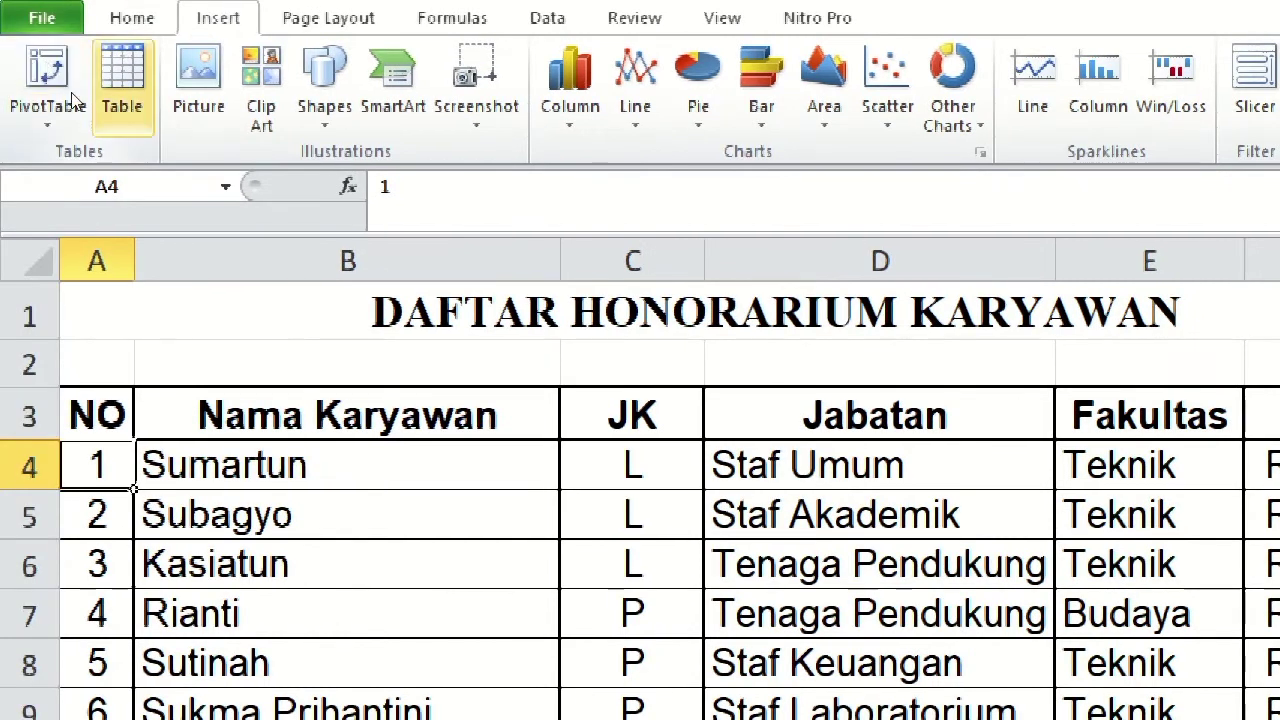
left_click(52, 108)
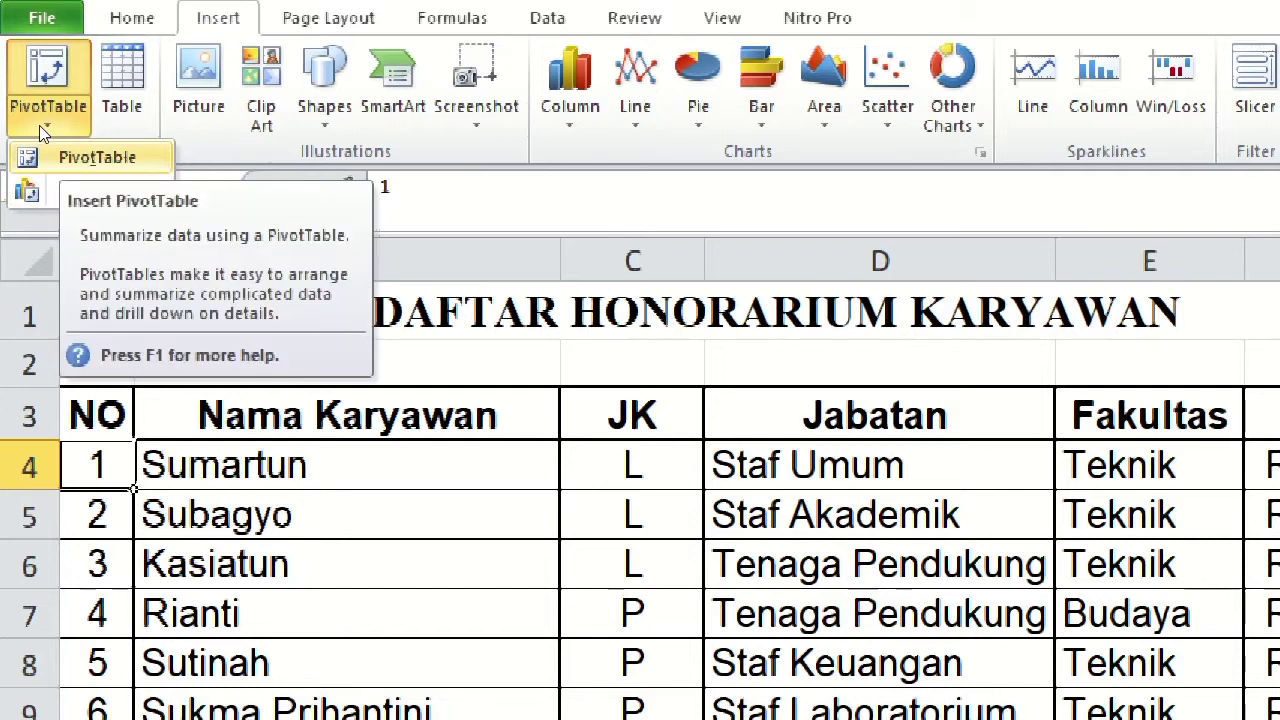
left_click(66, 147)
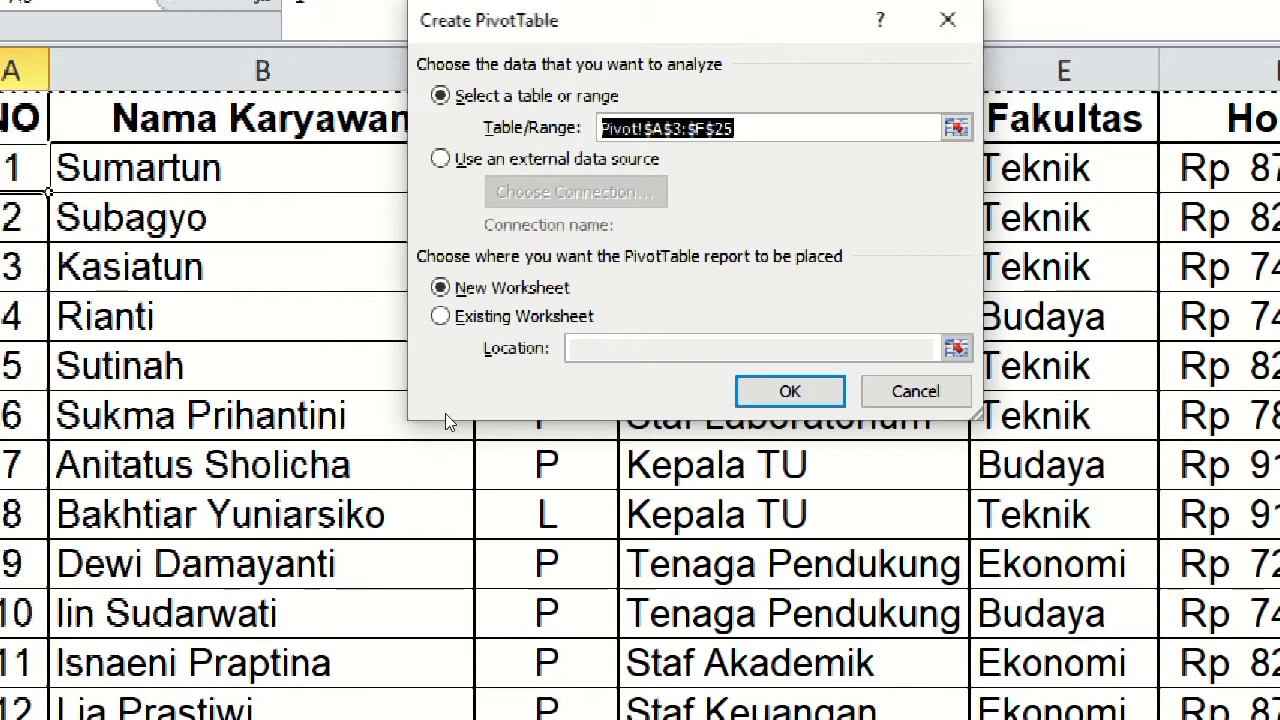
key("Return")
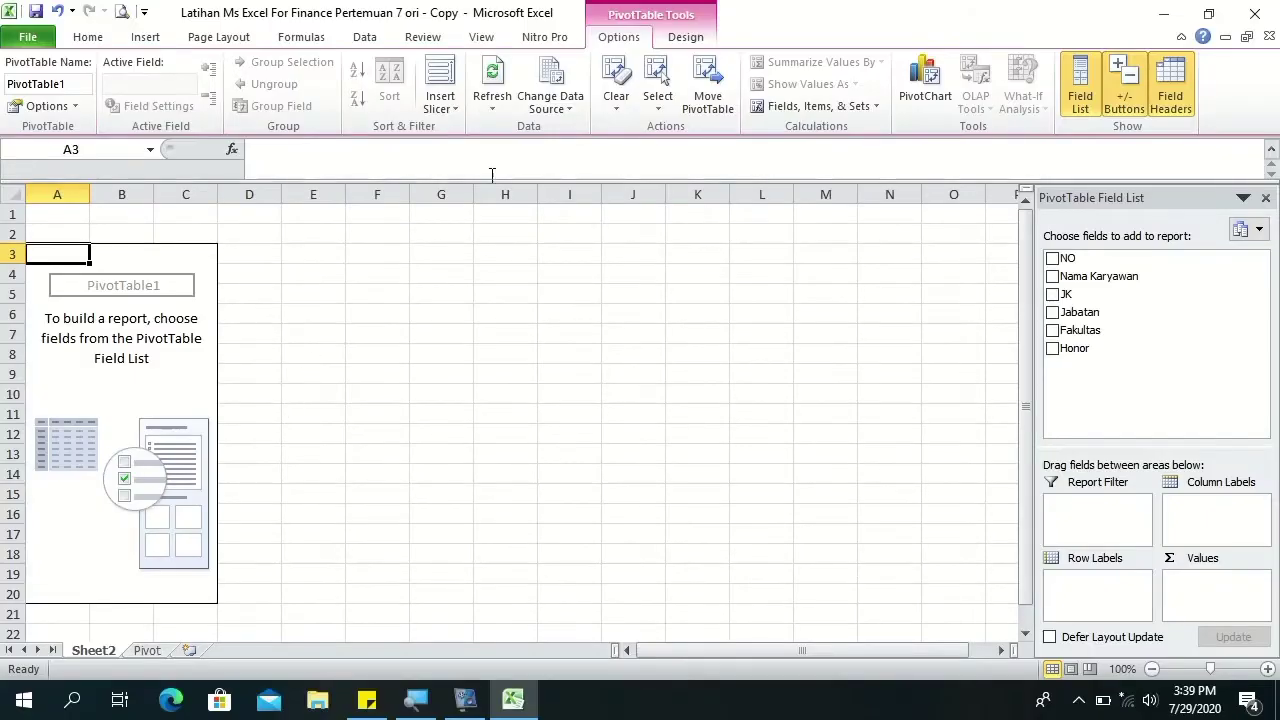
Zoom the sheet to 150% and add Jabatan to the PivotTable's Row Labels.
left_click(1267, 669)
left_click(1267, 669)
left_click(1267, 669)
left_click(1267, 669)
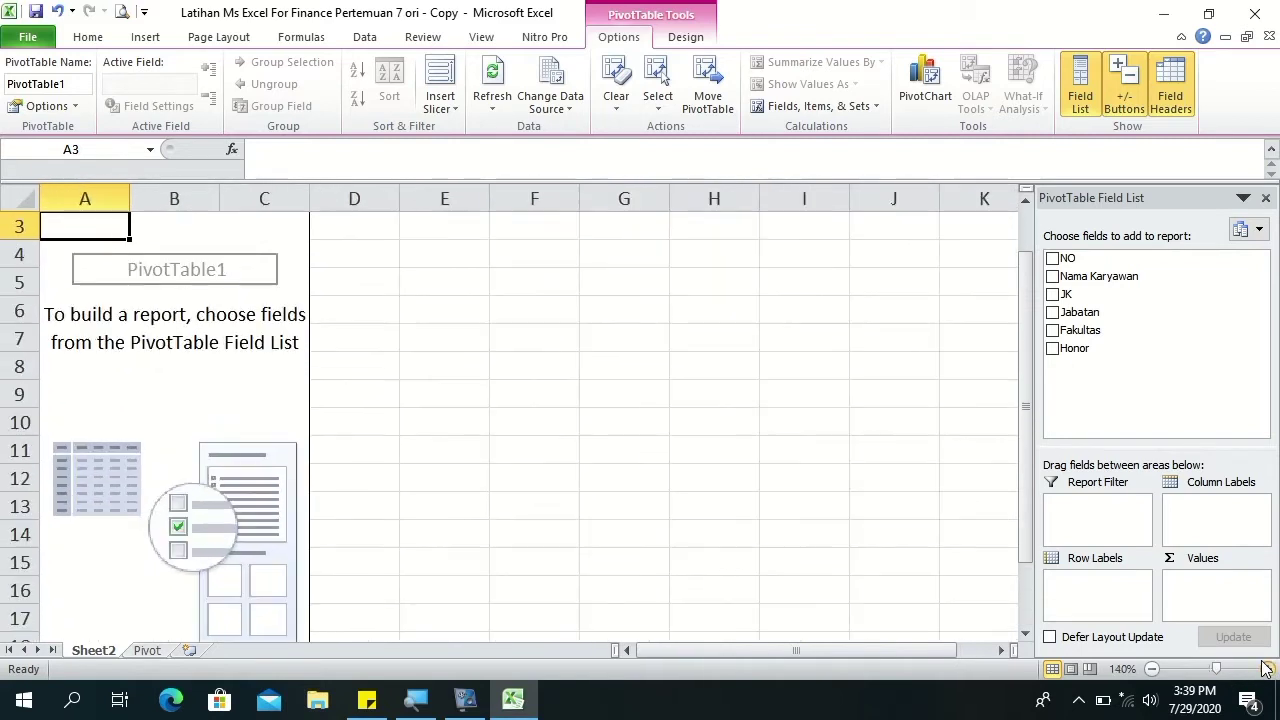
left_click(1267, 669)
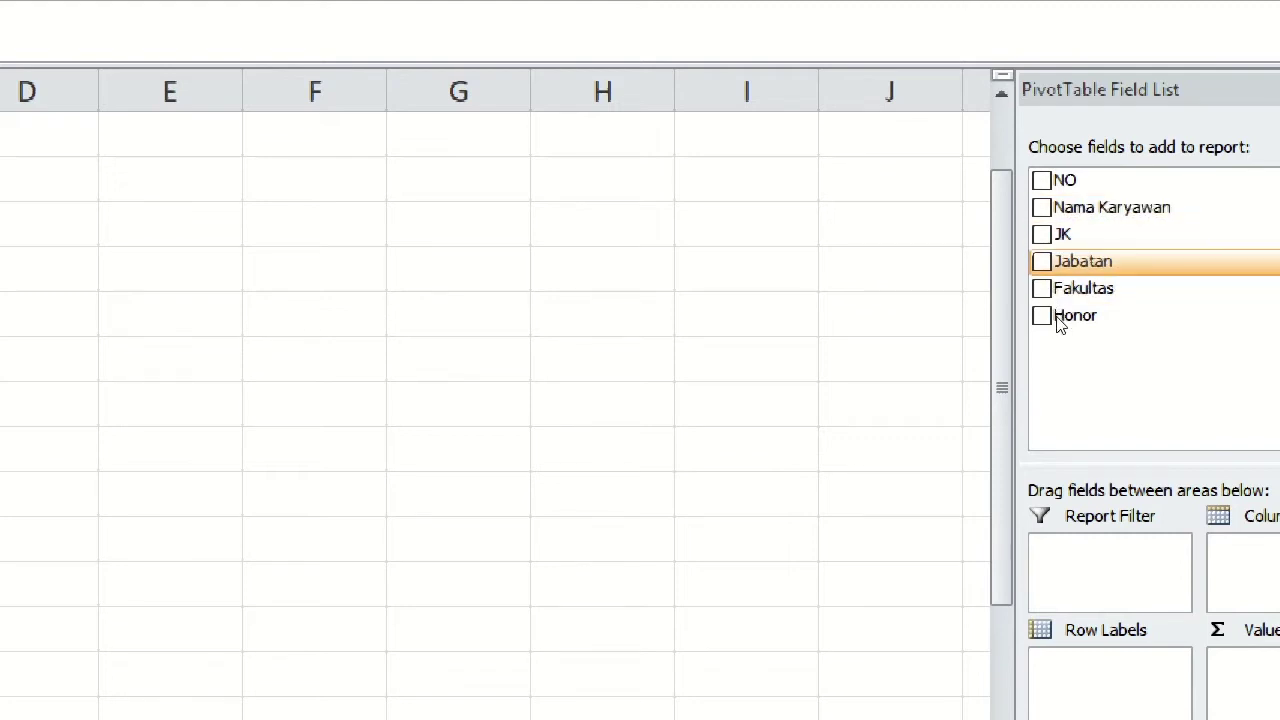
left_click(1042, 261)
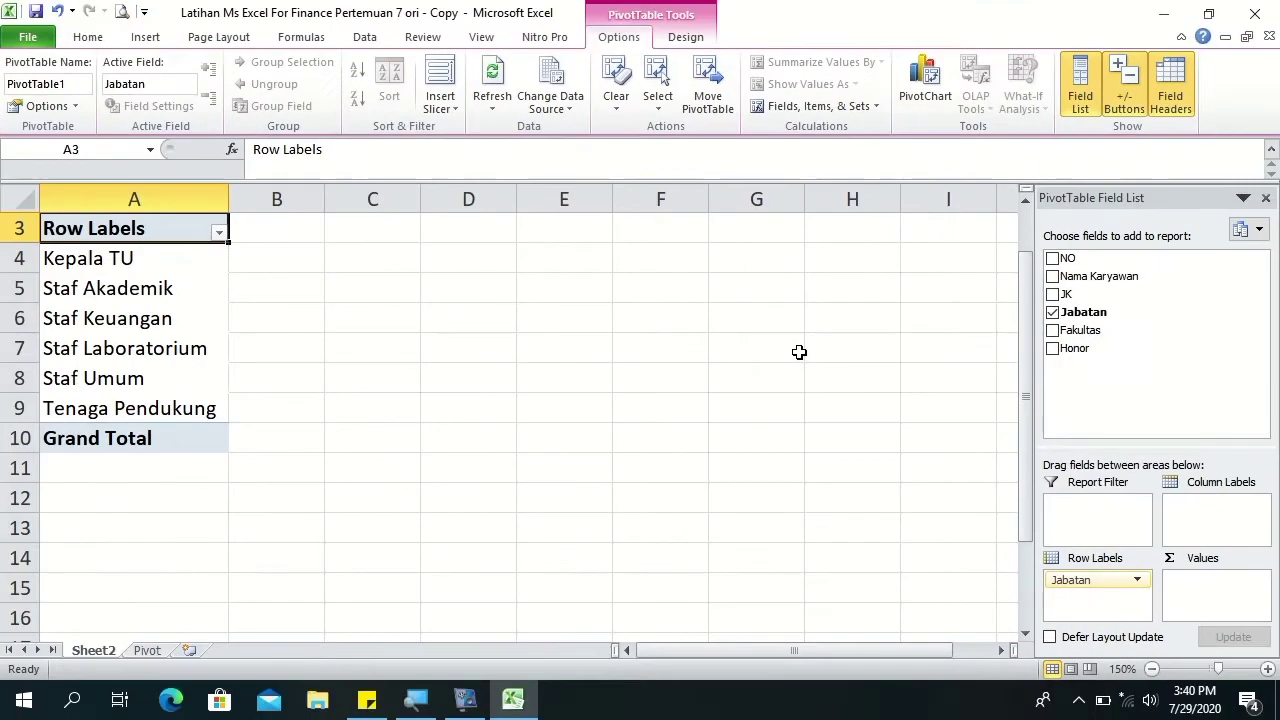
Add Nama Karyawan rows, Sum of Honor values, and Fakultas moved into Column Labels.
left_click(1051, 277)
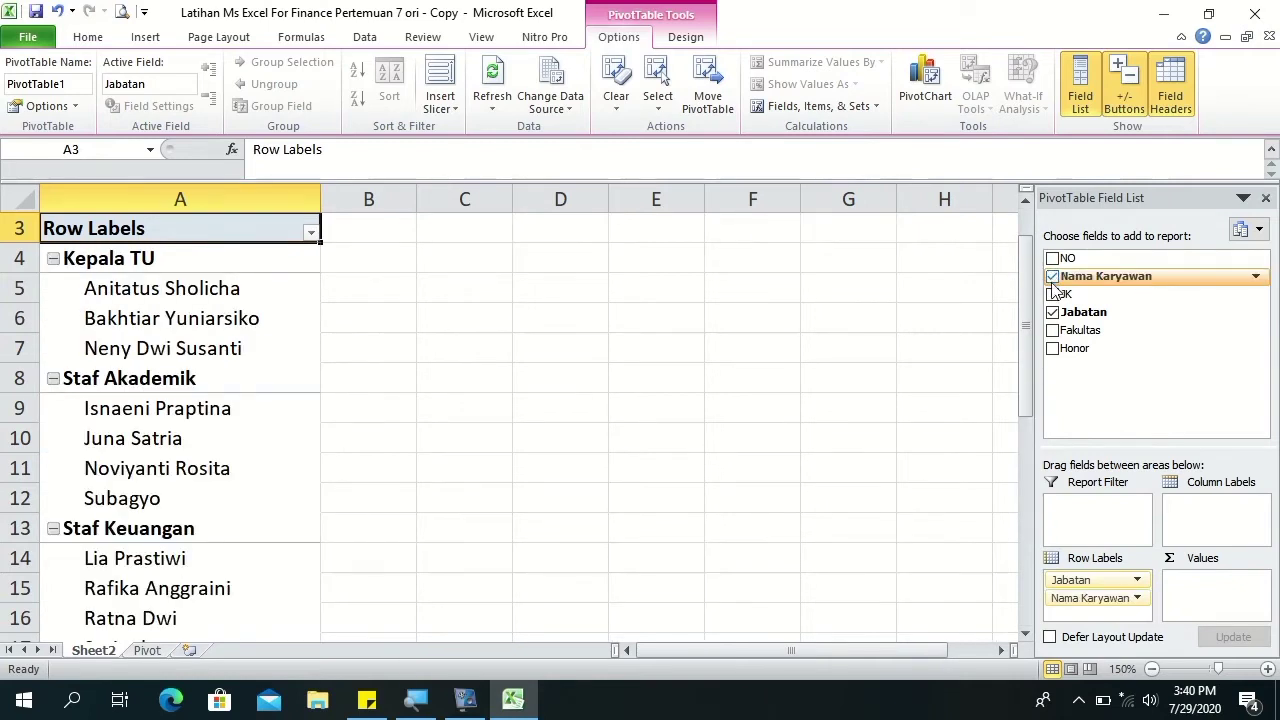
left_click(1052, 331)
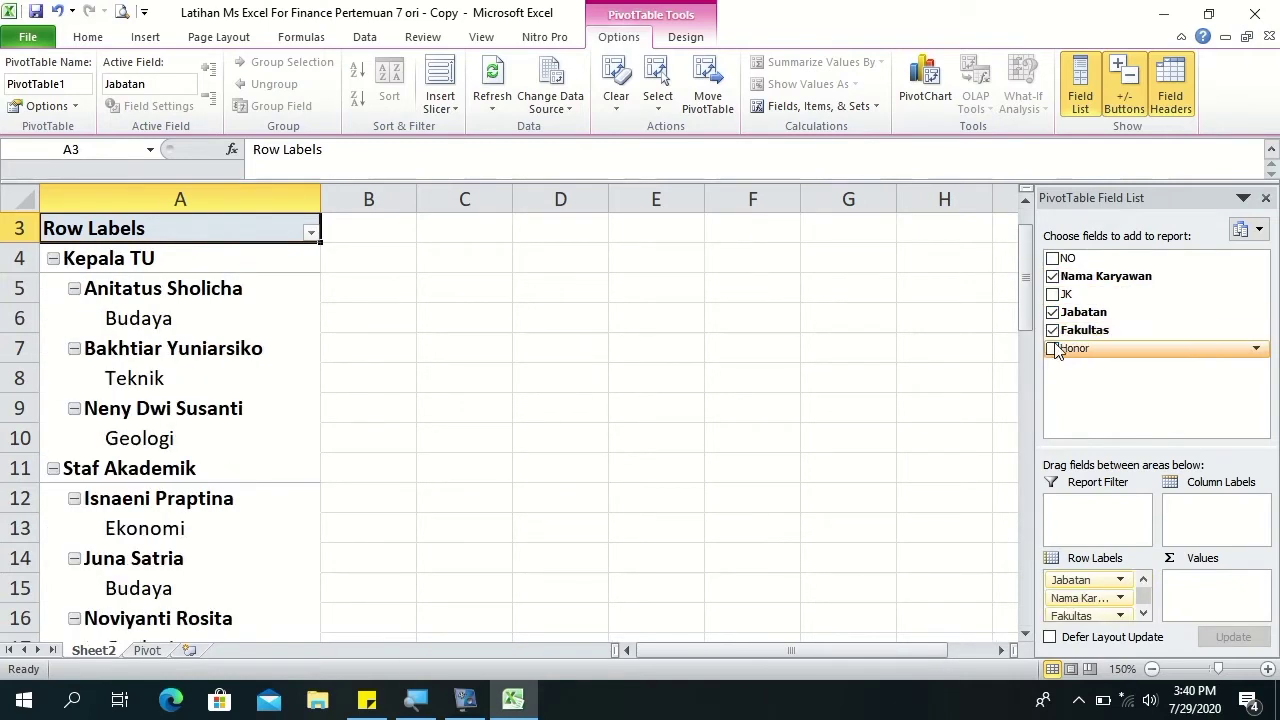
left_click(1052, 349)
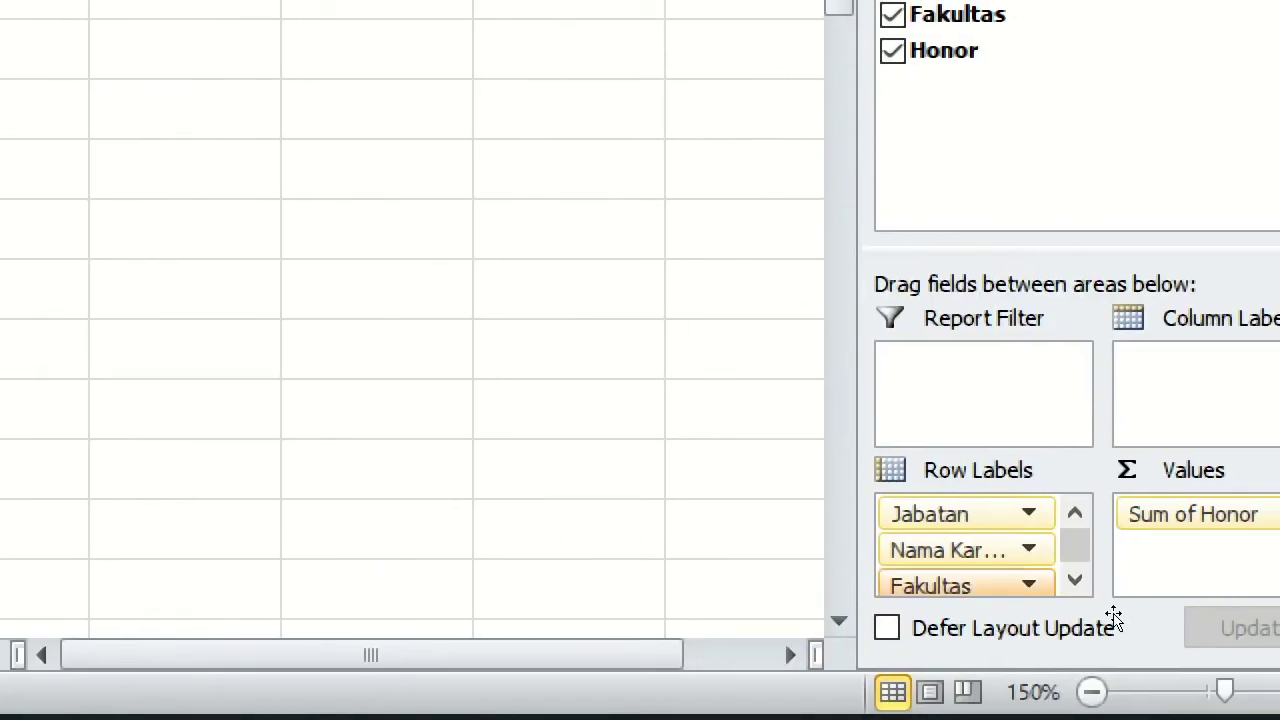
left_click_drag(940, 586, 1209, 505)
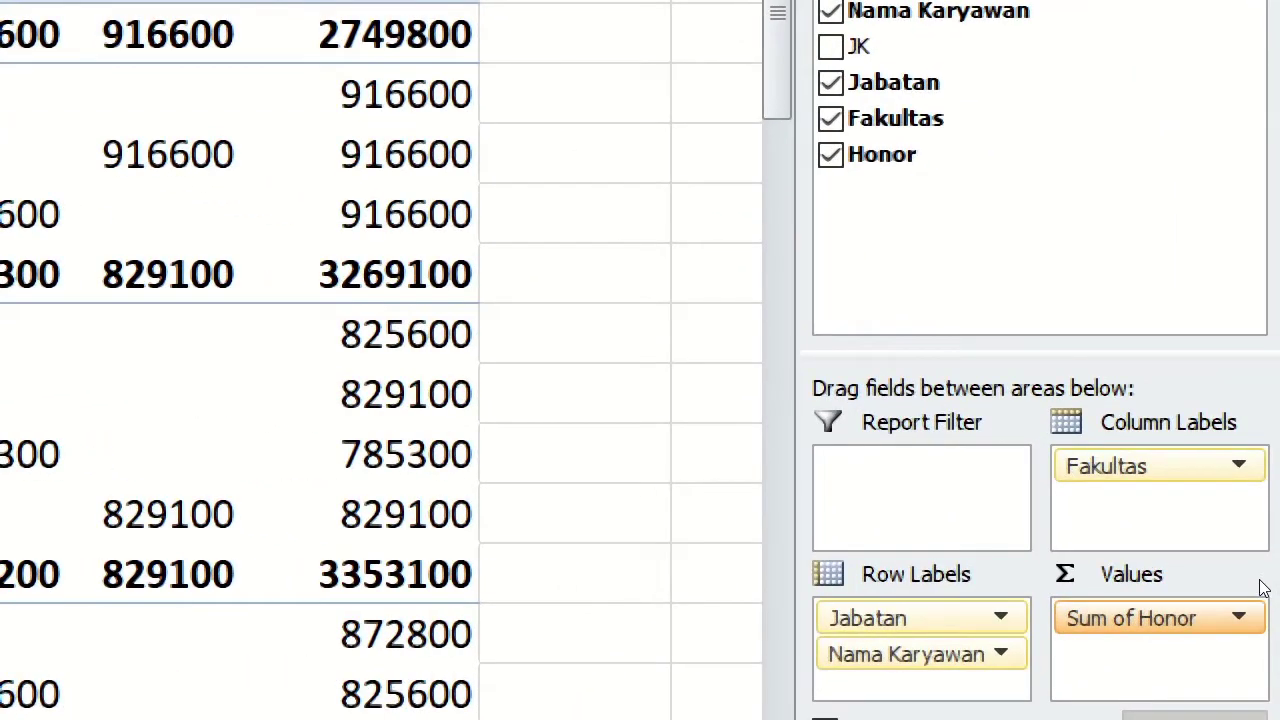
Open Value Field Settings for Sum of Honor and choose the Accounting number format.
left_click(1238, 618)
left_click(1233, 555)
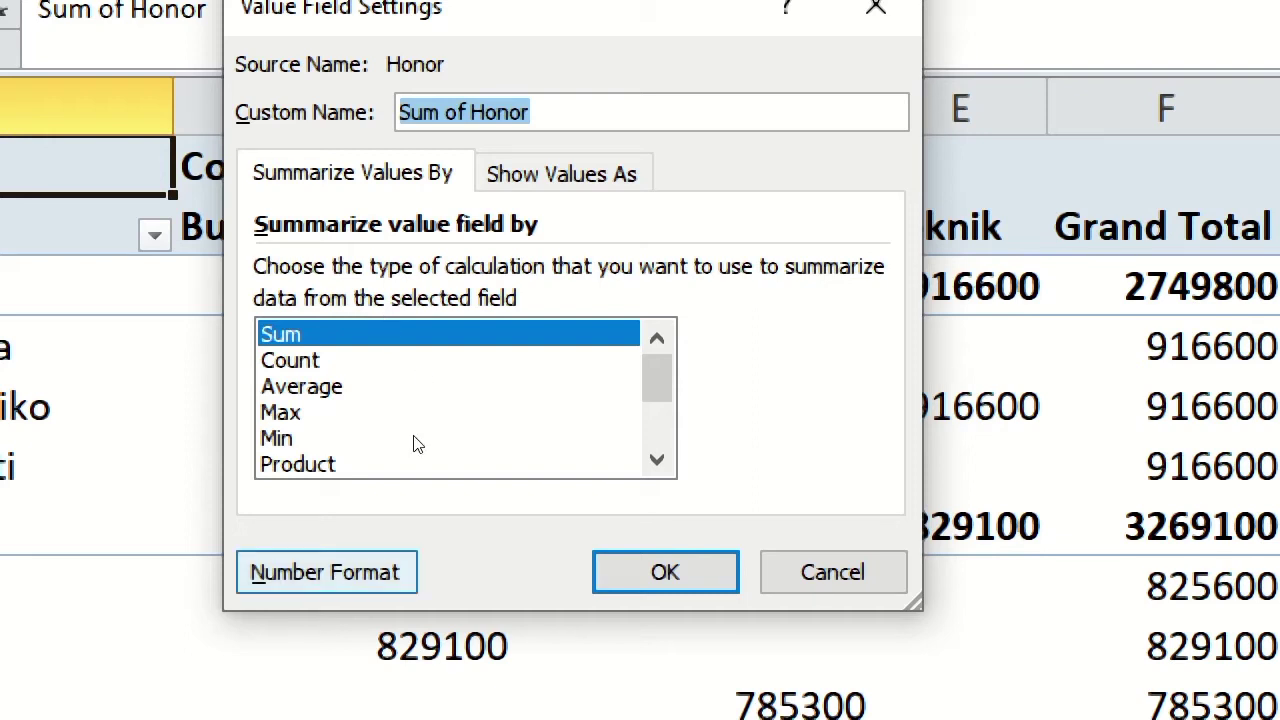
key("alt+n")
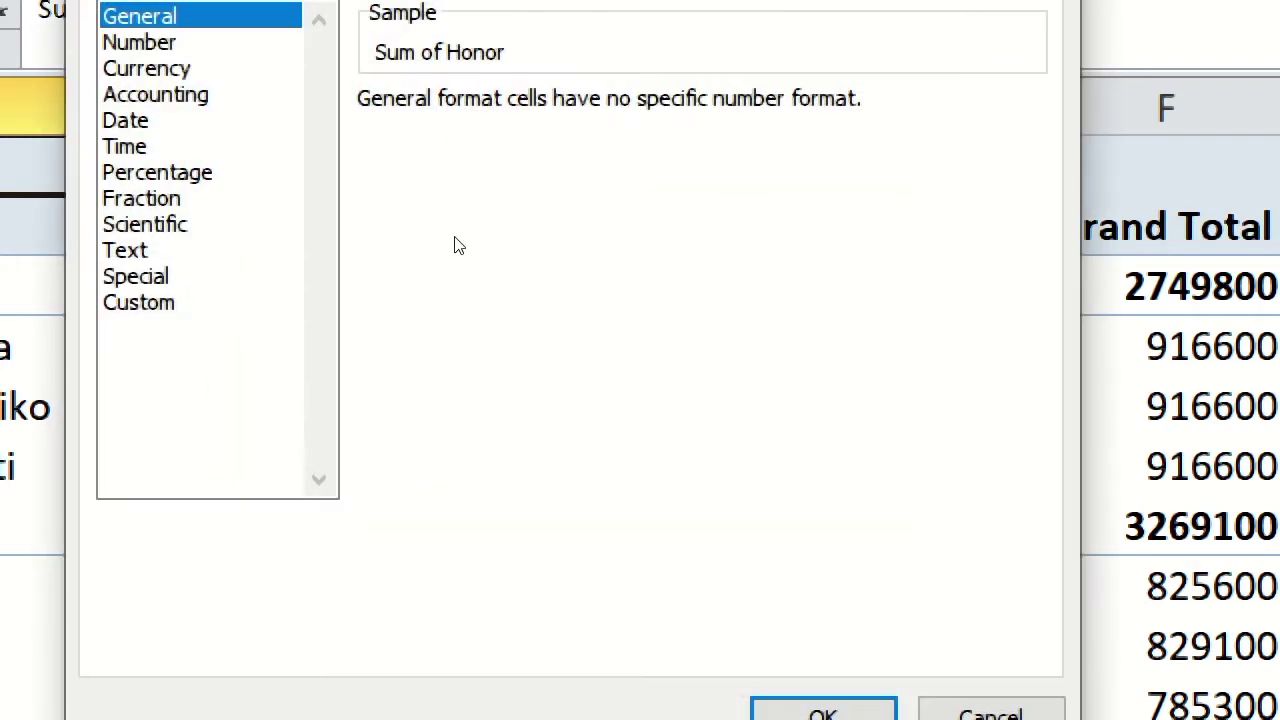
key("d")
key("a")
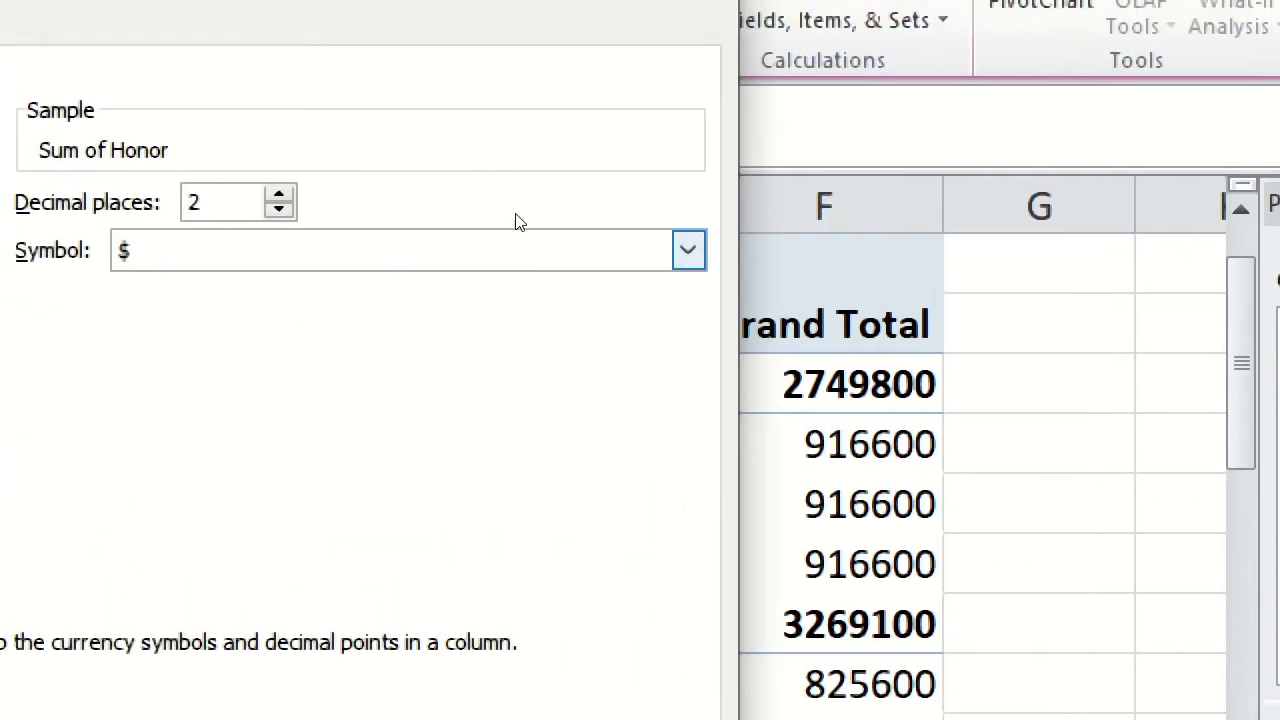
Set 0 decimal places and the Rp Indonesian symbol, confirming both dialogs.
key("Tab")
key("Down")
key("Down")
key("Tab")
key("alt+Down")
key("Up")
key("Down")
key("Down")
scroll(755, 273, "down", 10)
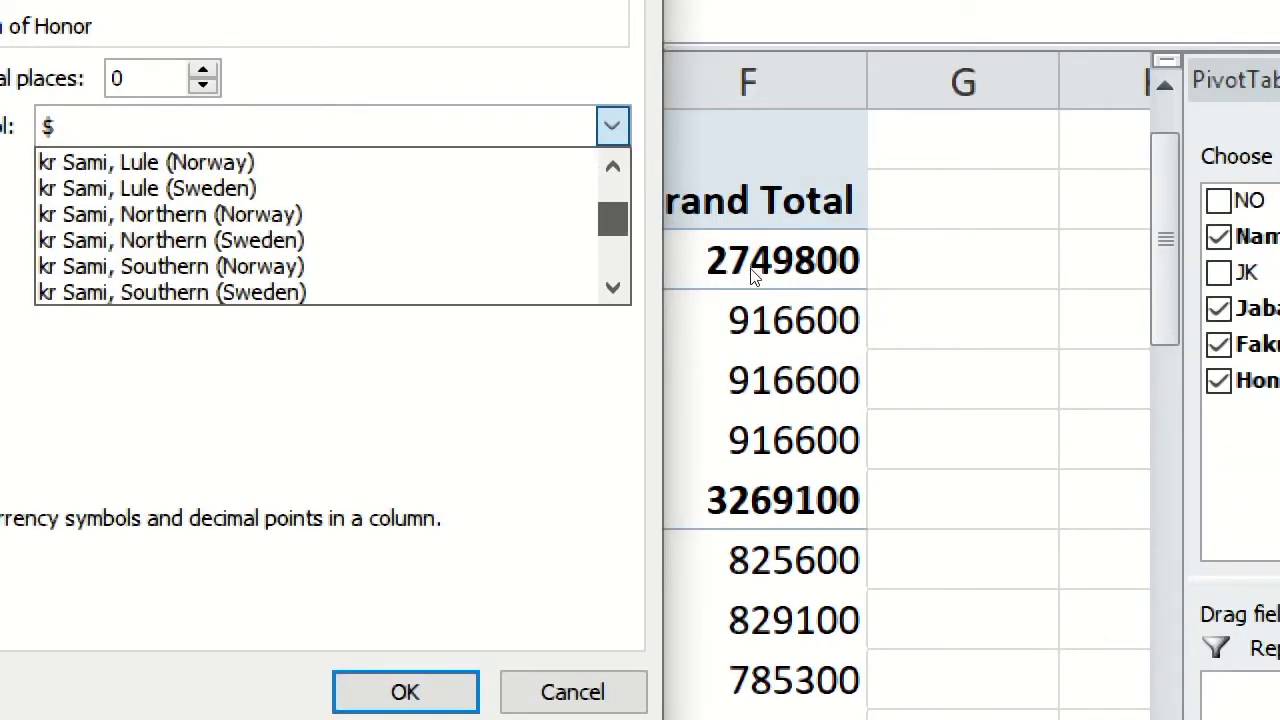
scroll(755, 273, "down", 3)
key("Down")
key("Down")
key("Down")
key("Return")
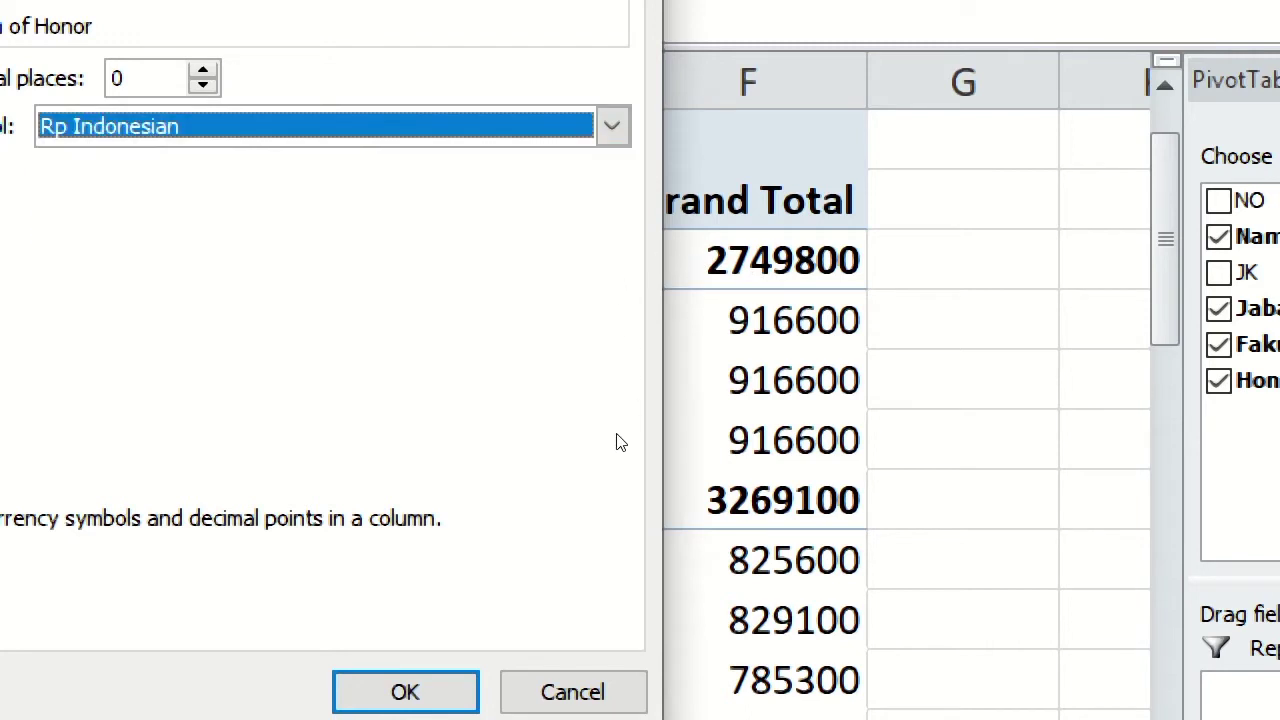
key("Return")
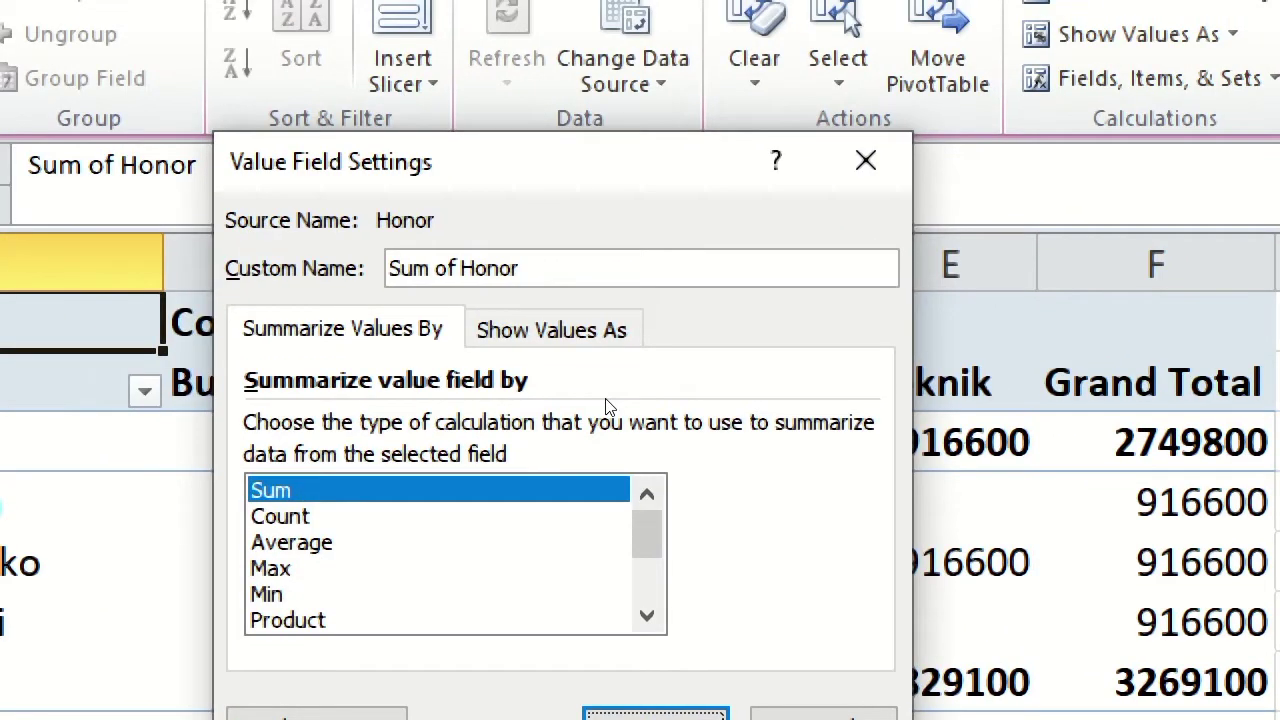
key("Return")
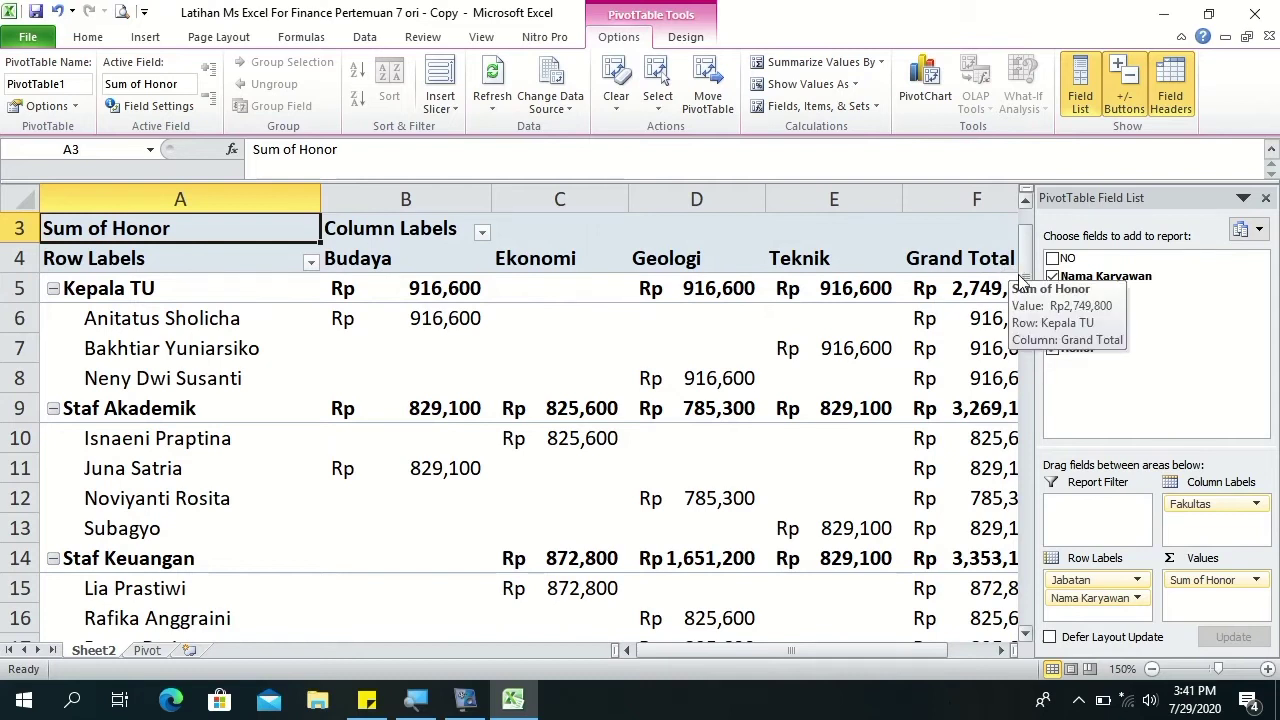
Add the JK field and move it from Row Labels to the Report Filter.
left_click_drag(1025, 280, 1025, 255)
left_click(1057, 298)
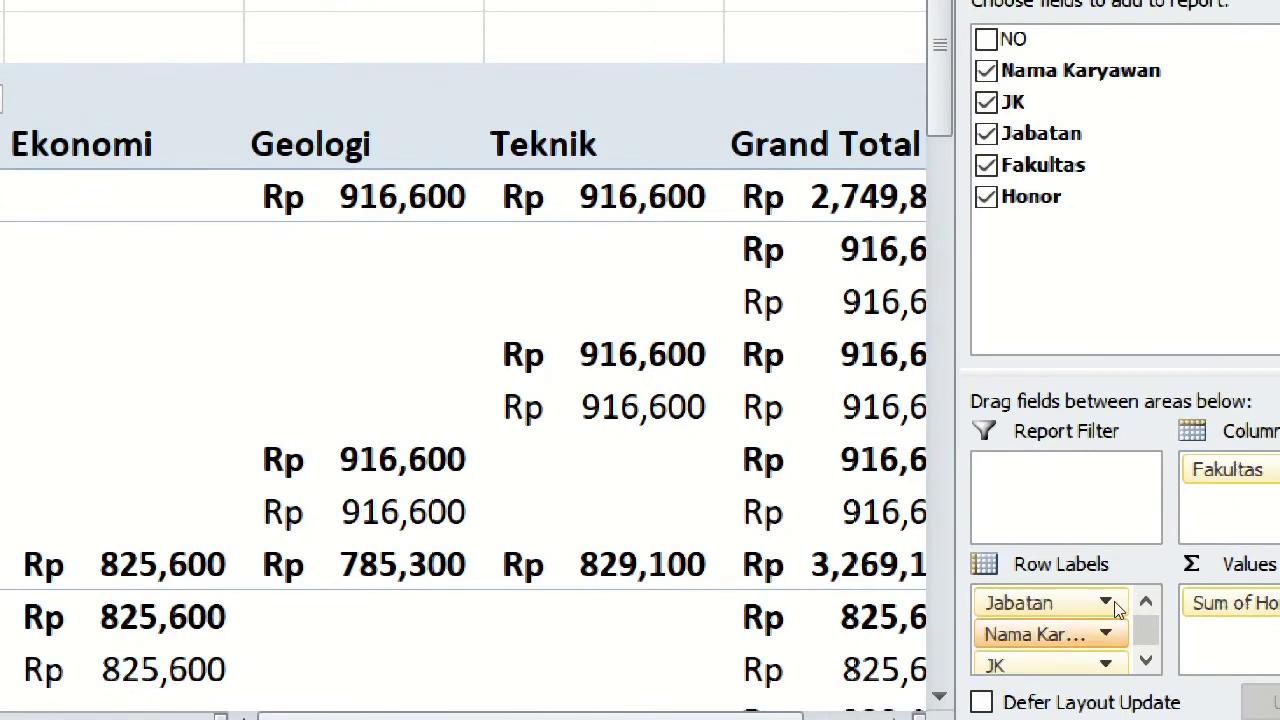
left_click_drag(1115, 662, 1082, 510)
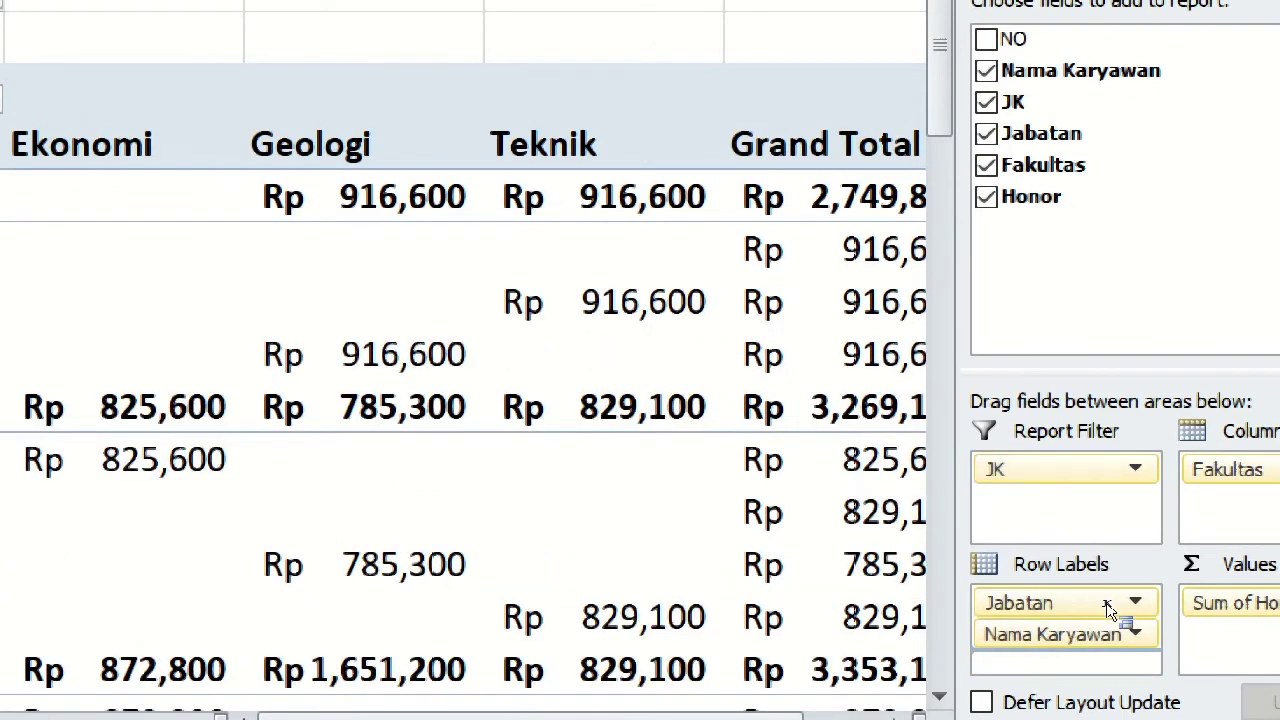
left_click_drag(1010, 468, 1124, 628)
left_click(1105, 664)
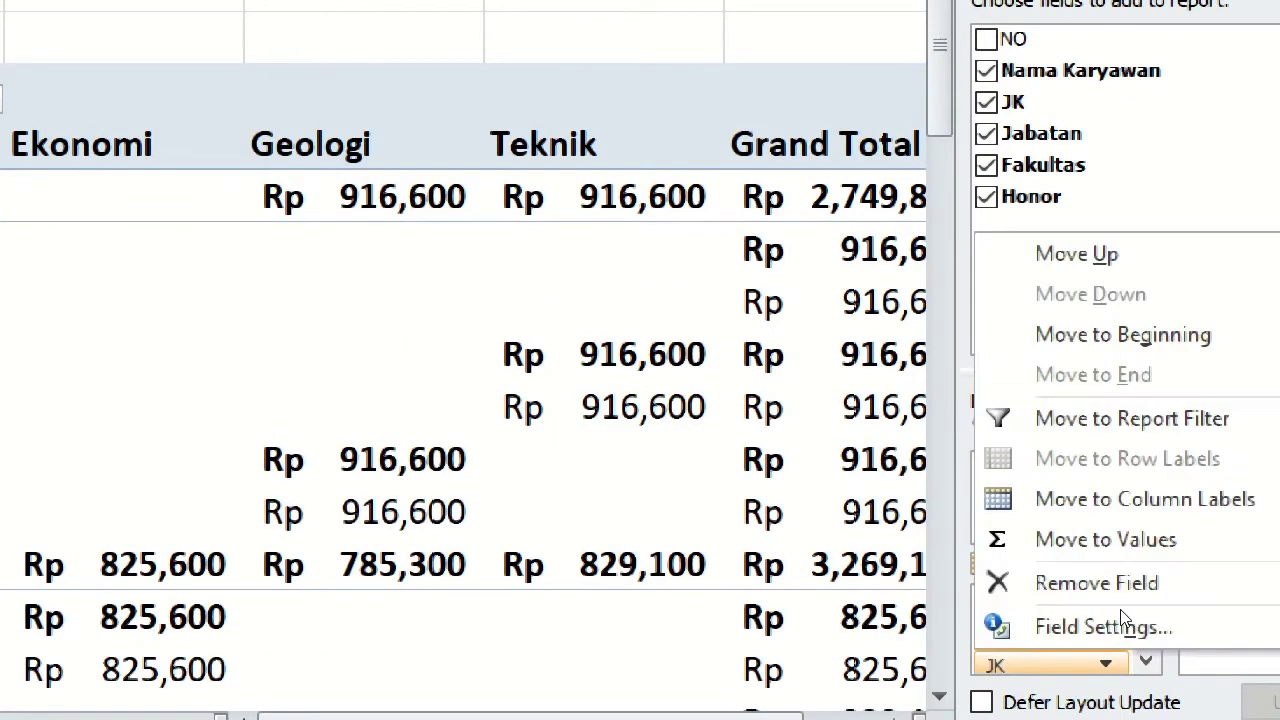
left_click(1105, 664)
left_click(1105, 664)
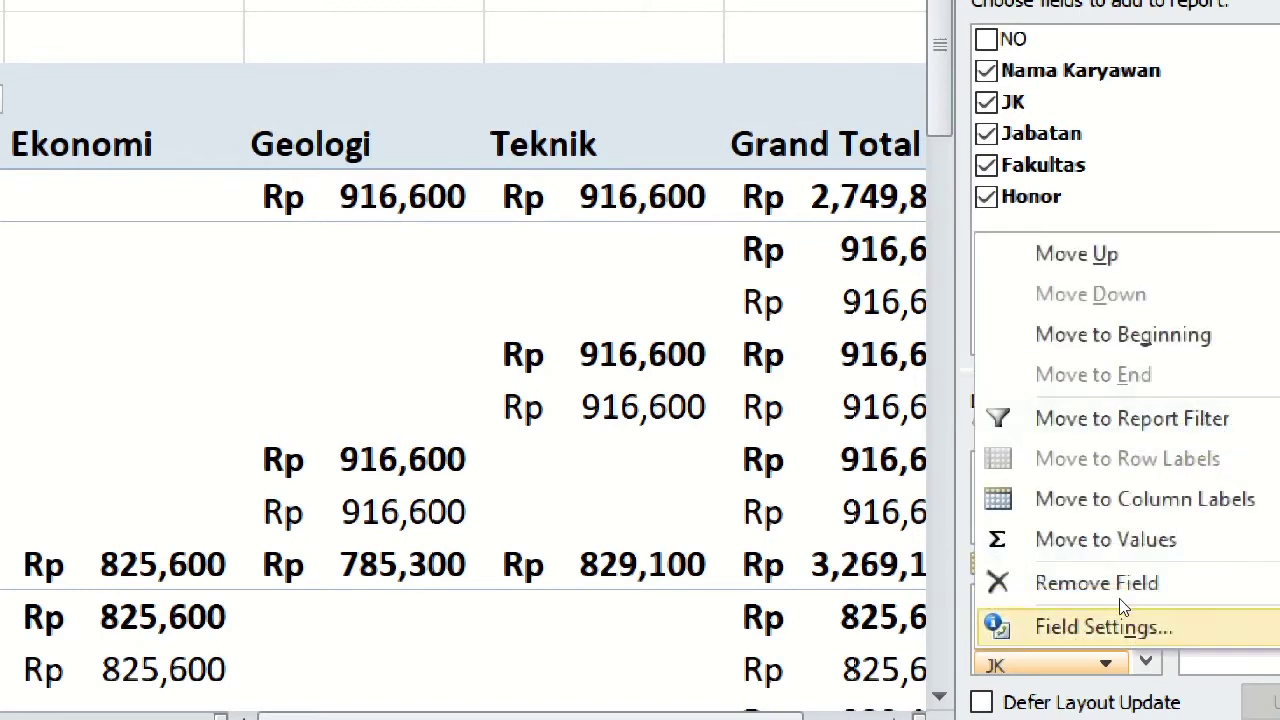
key("Return")
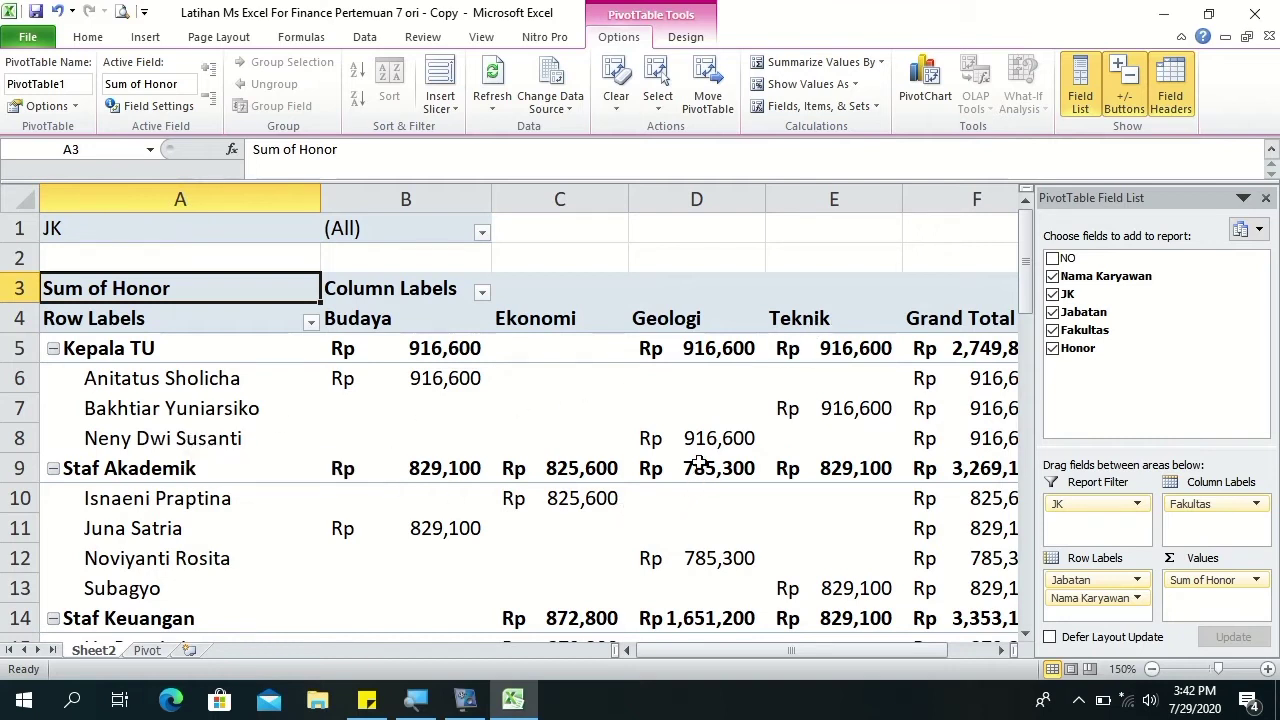
left_click_drag(794, 651, 827, 643)
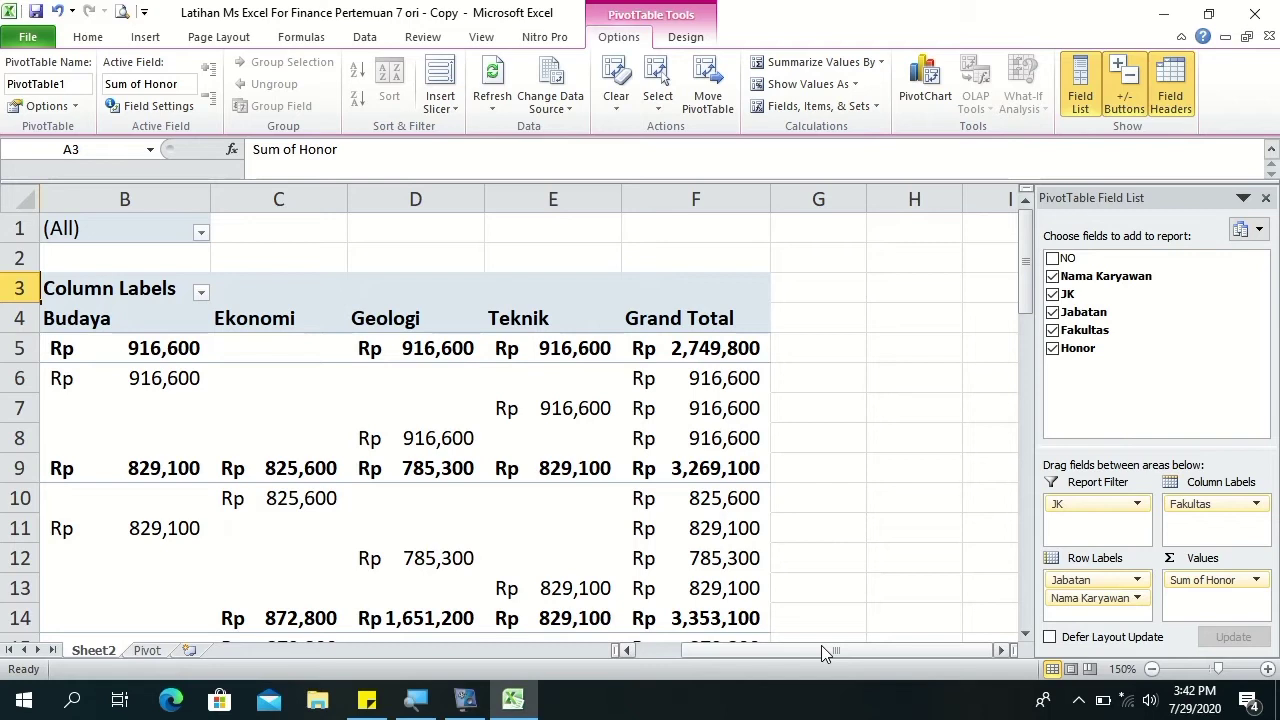
scroll(864, 522, "down", 1)
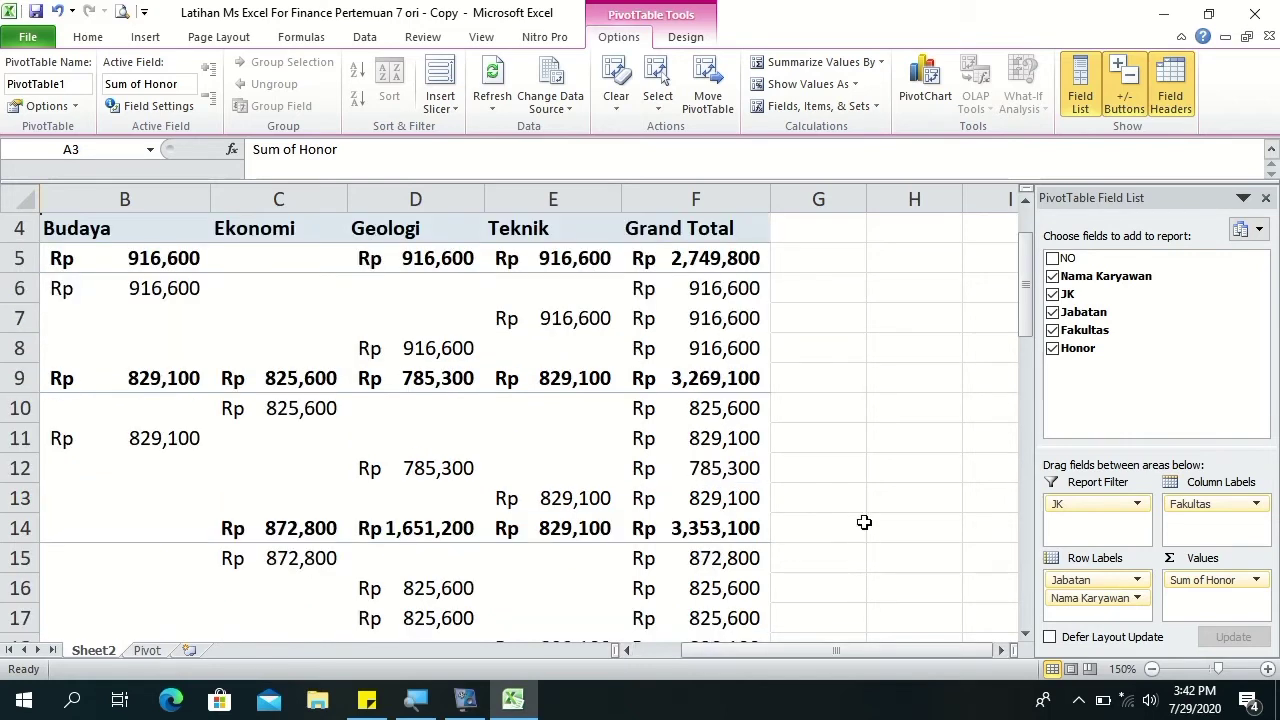
left_click_drag(740, 653, 668, 647)
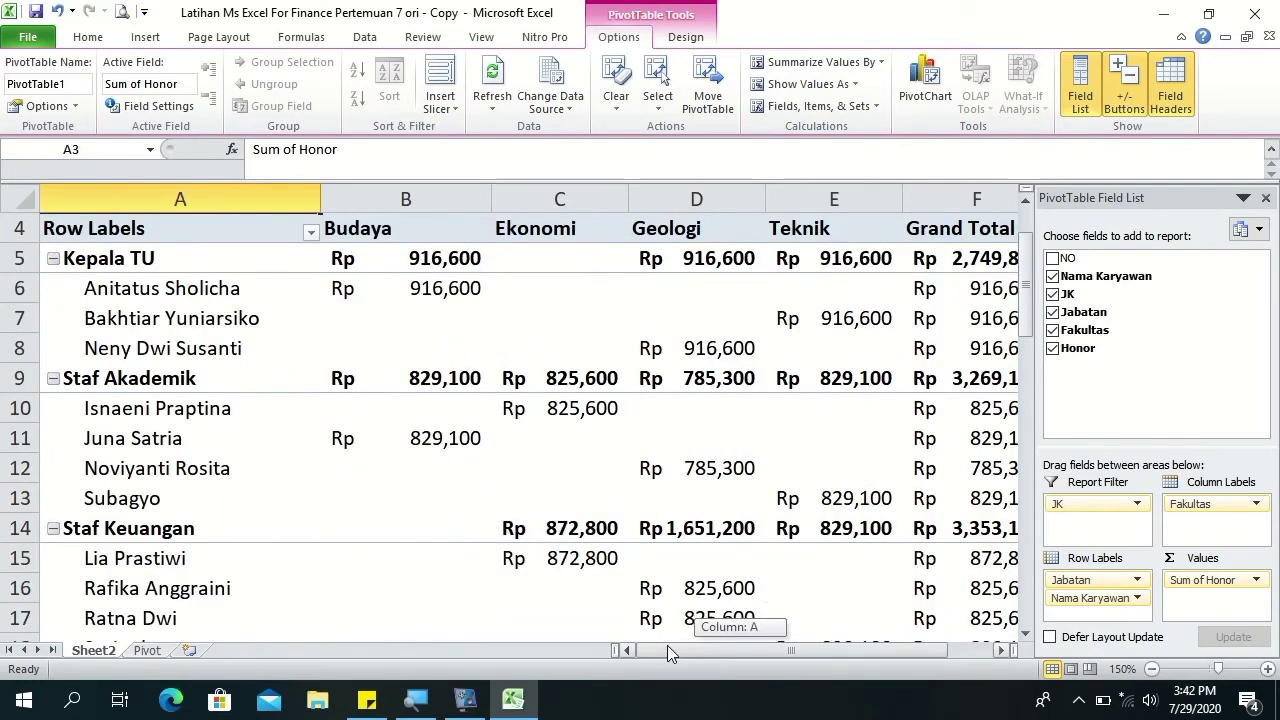
left_click_drag(1025, 302, 1025, 262)
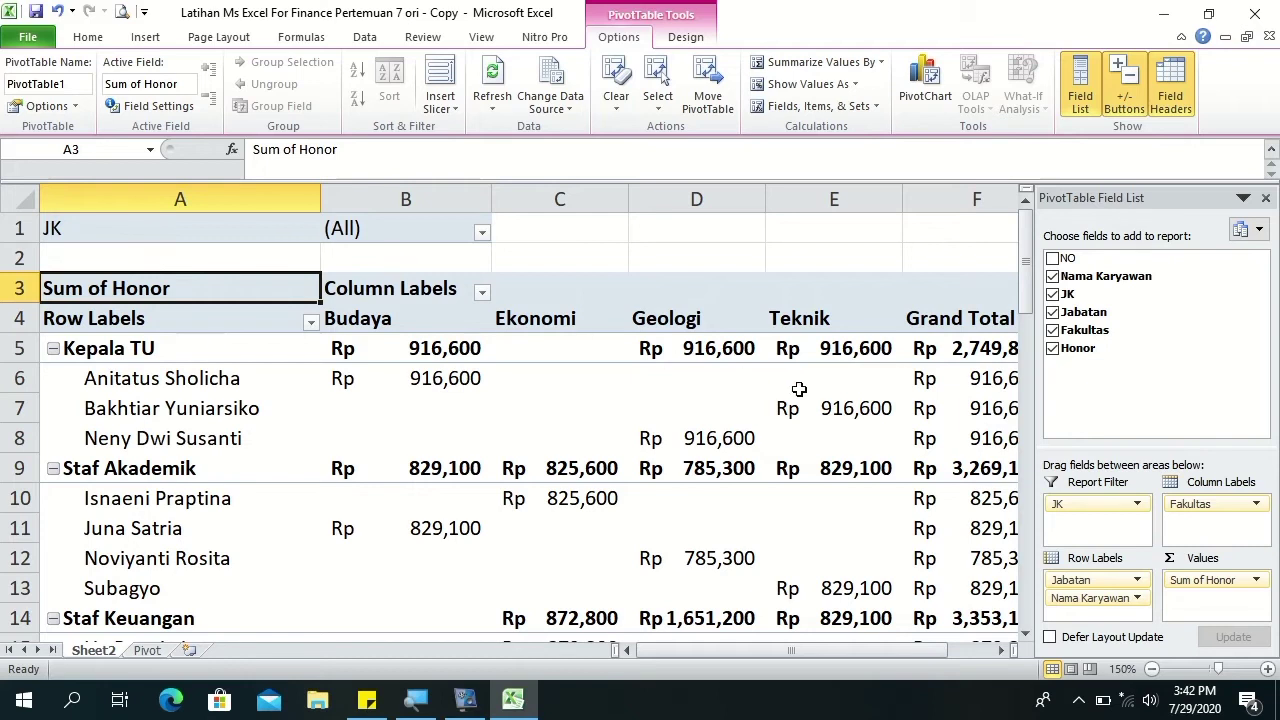
left_click(481, 234)
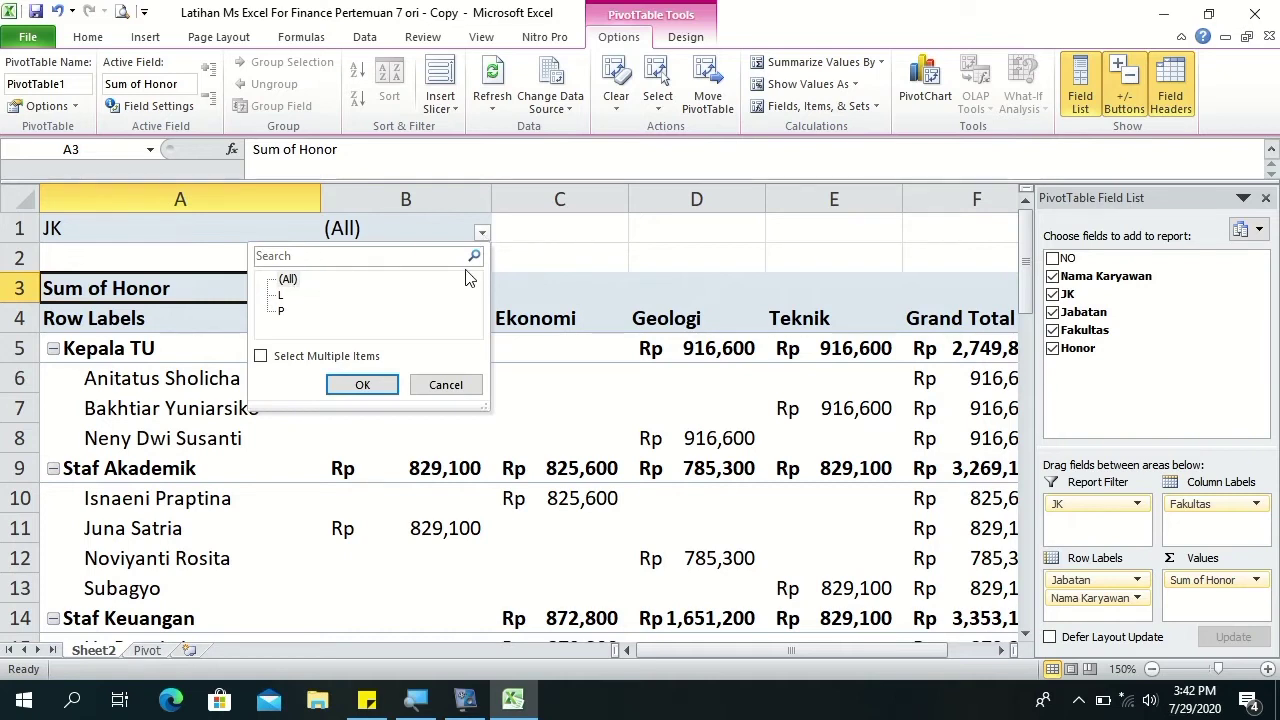
left_click(280, 296)
left_click(362, 386)
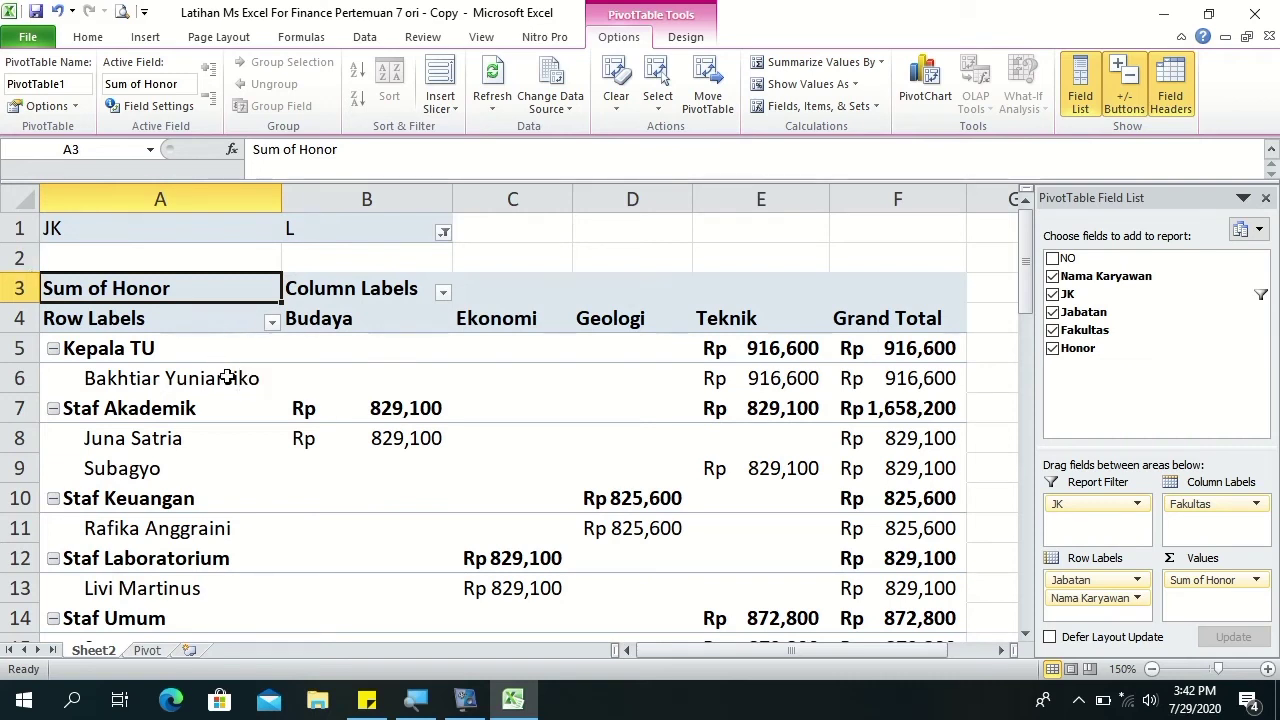
left_click(443, 232)
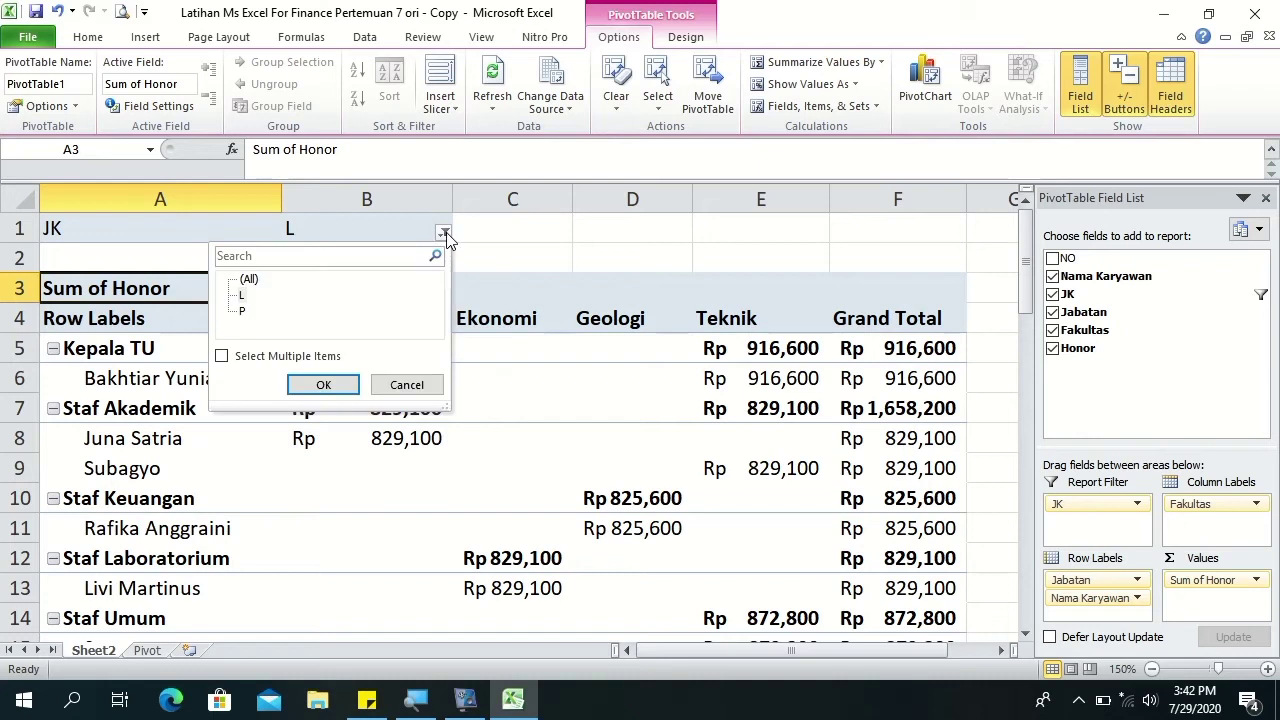
left_click(246, 311)
left_click(302, 382)
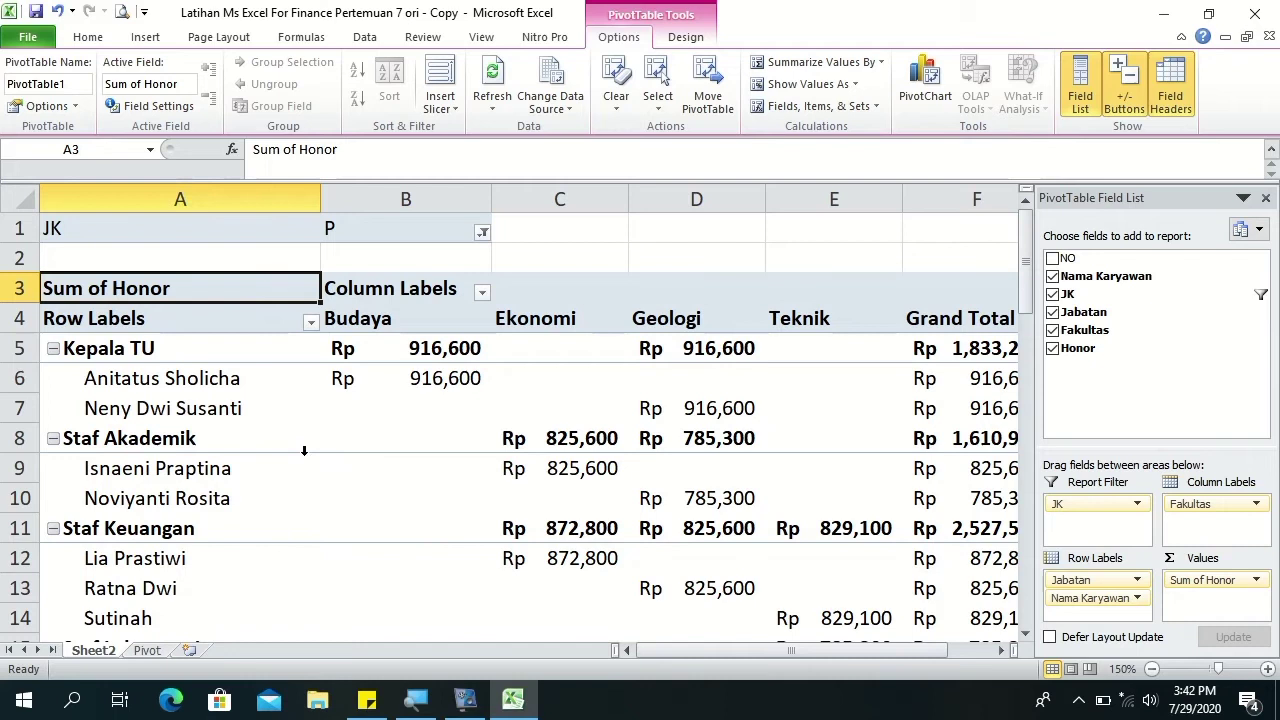
left_click(482, 233)
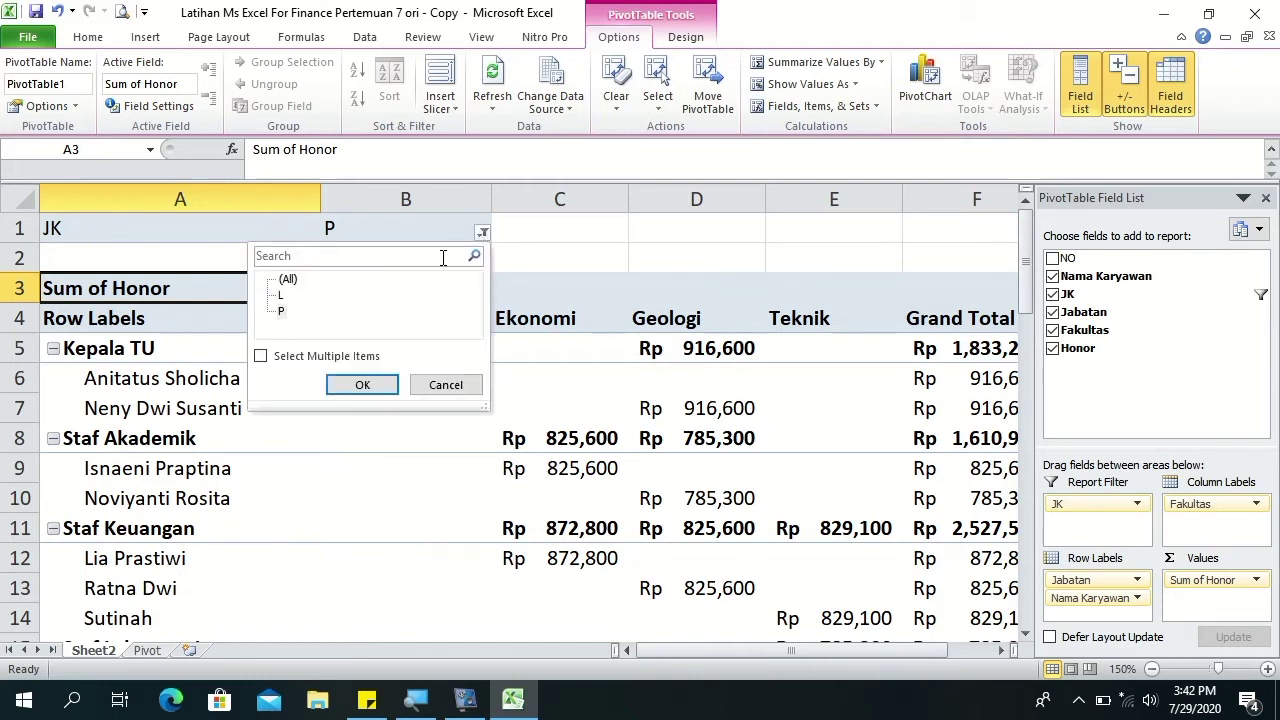
left_click(288, 280)
left_click(342, 384)
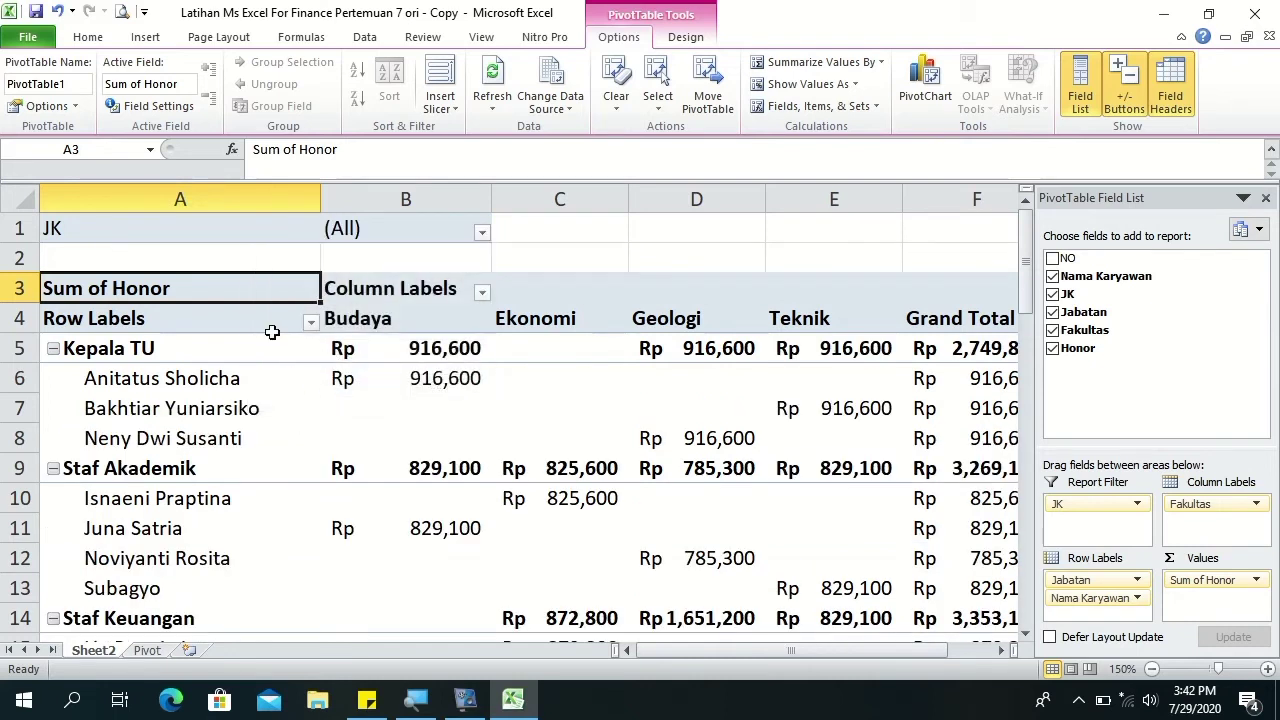
left_click(311, 323)
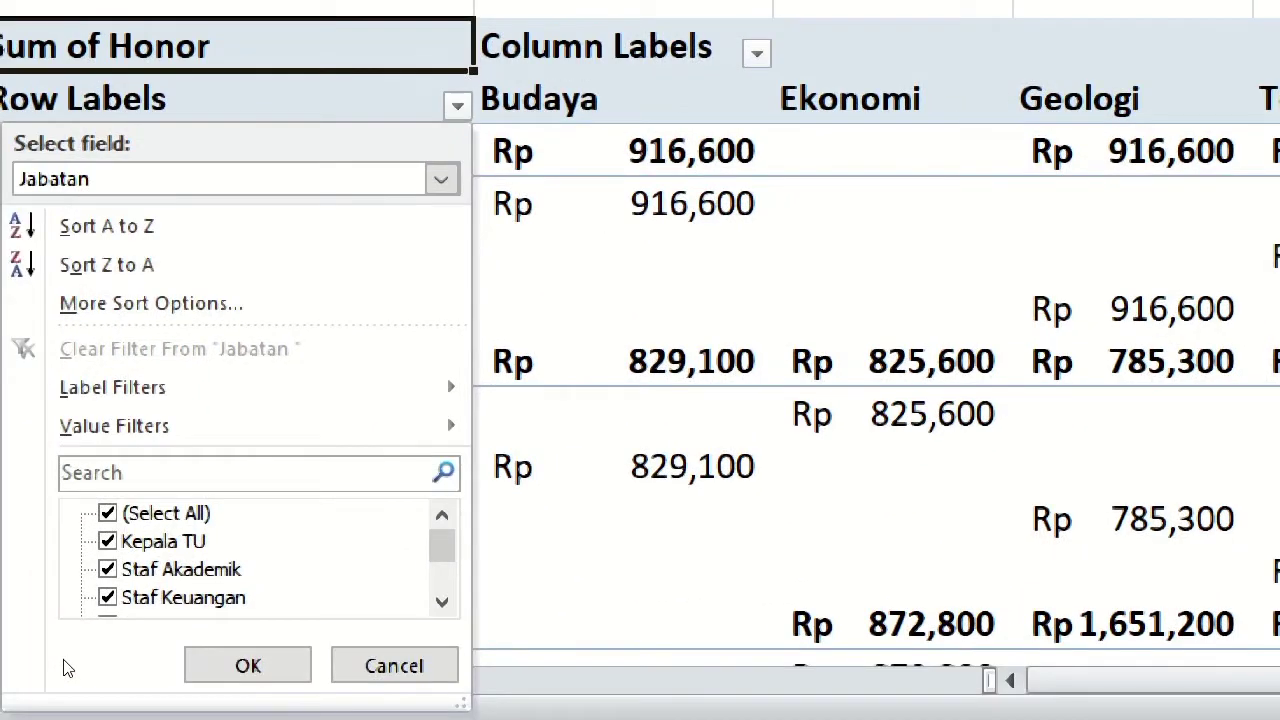
left_click(107, 513)
left_click(107, 598)
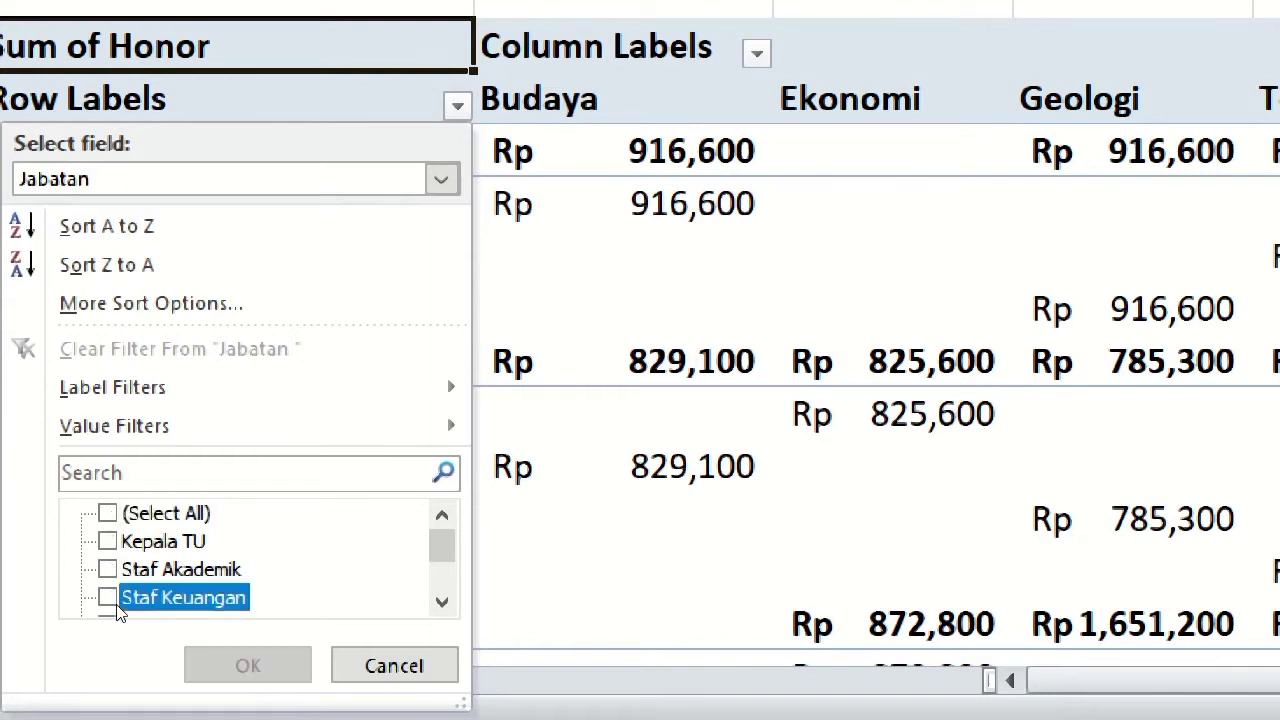
left_click(198, 648)
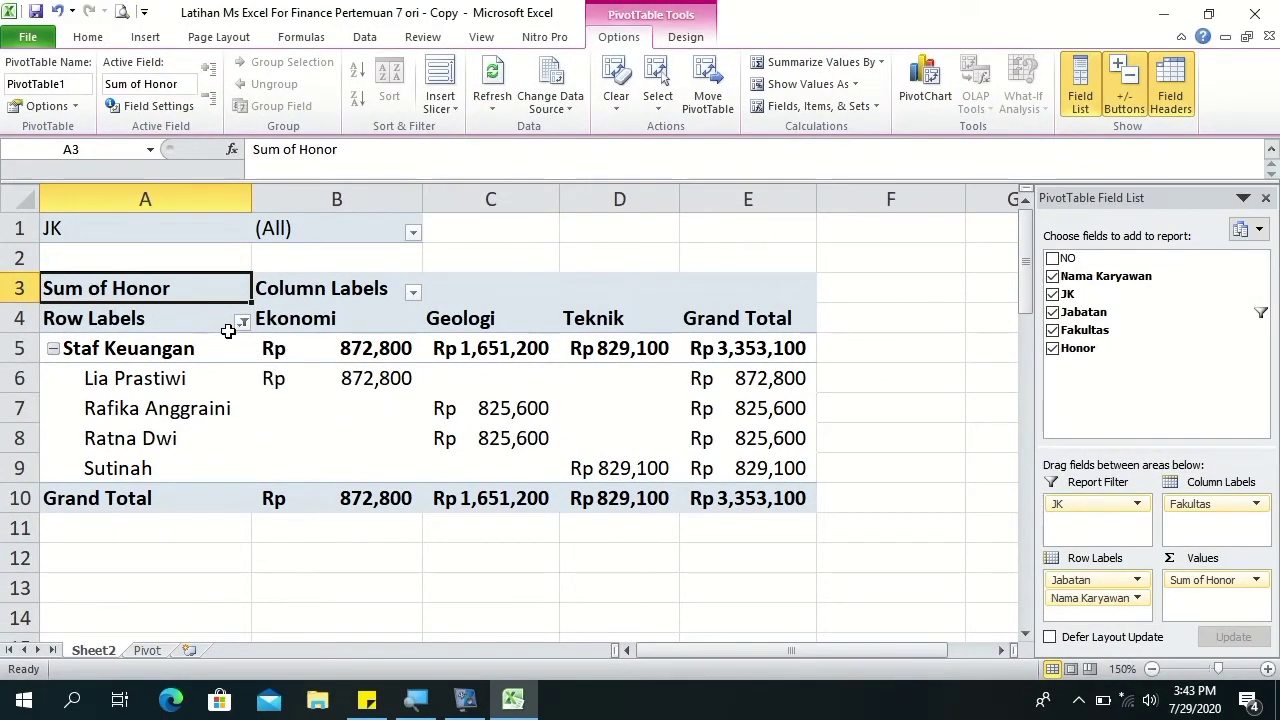
left_click(242, 322)
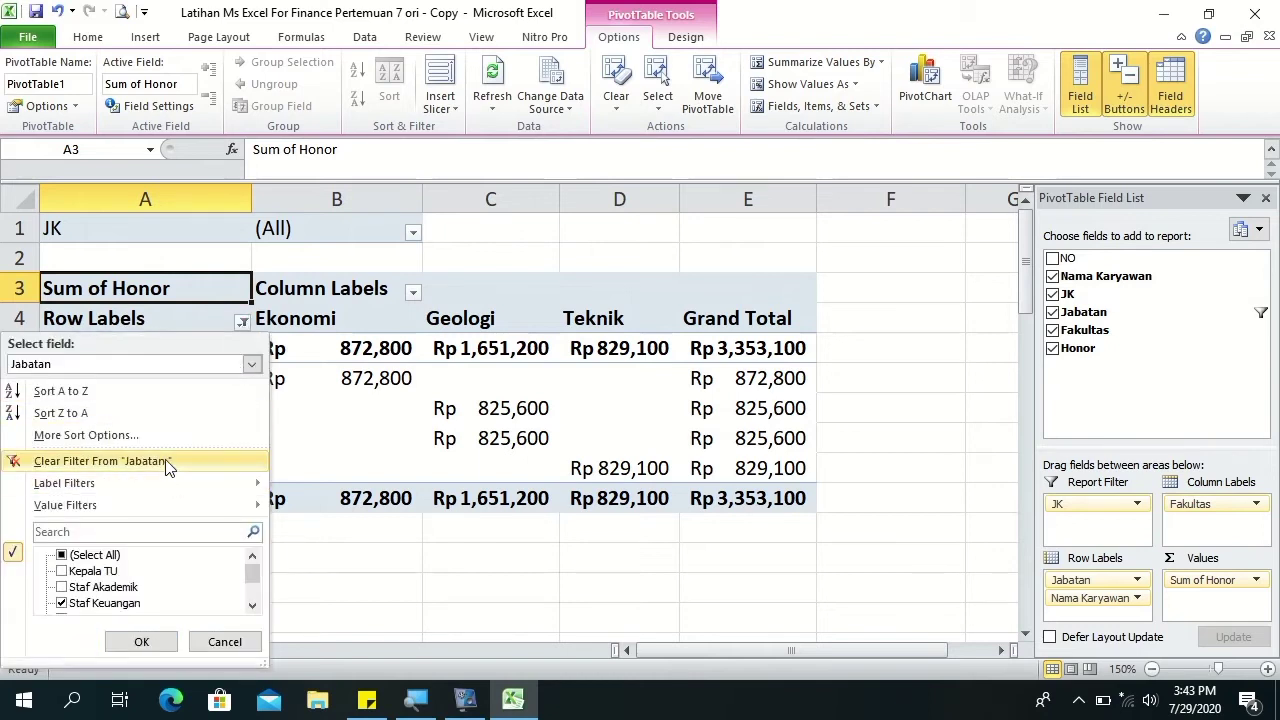
left_click(100, 461)
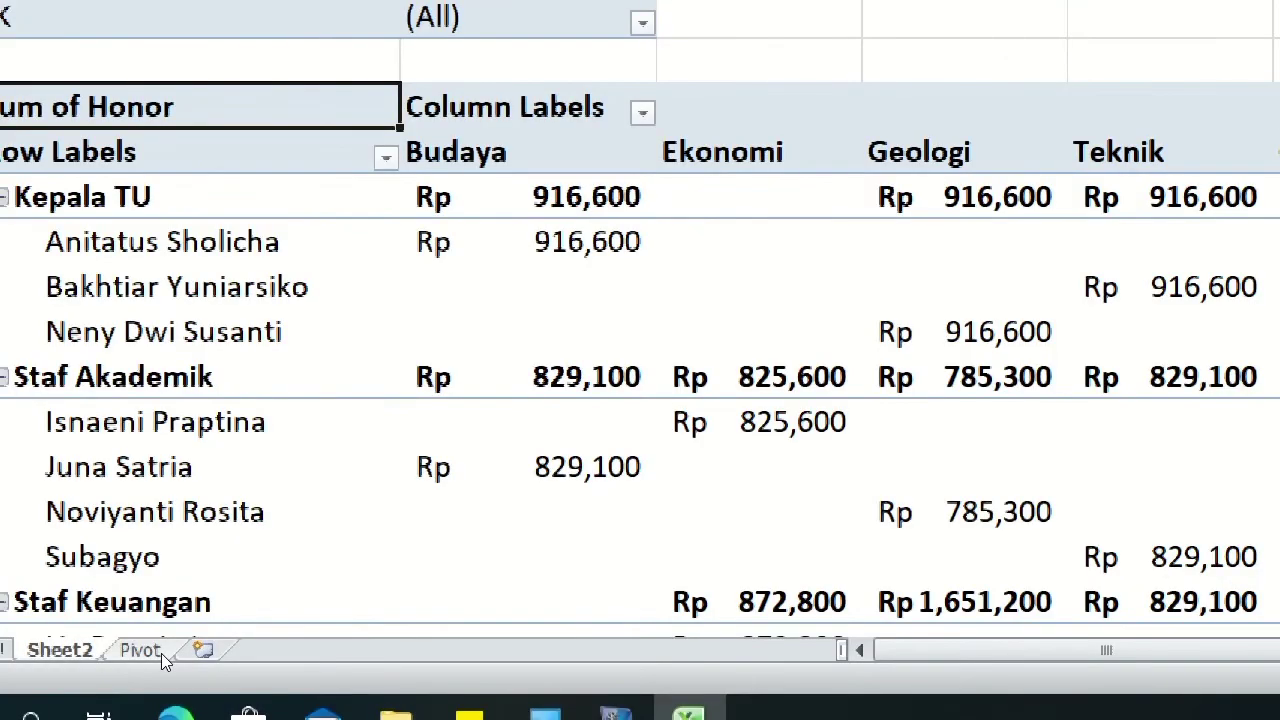
From the Pivot sheet, insert a PivotChart using Pivot!$A$3:$F$25 on a new worksheet.
left_click(161, 653)
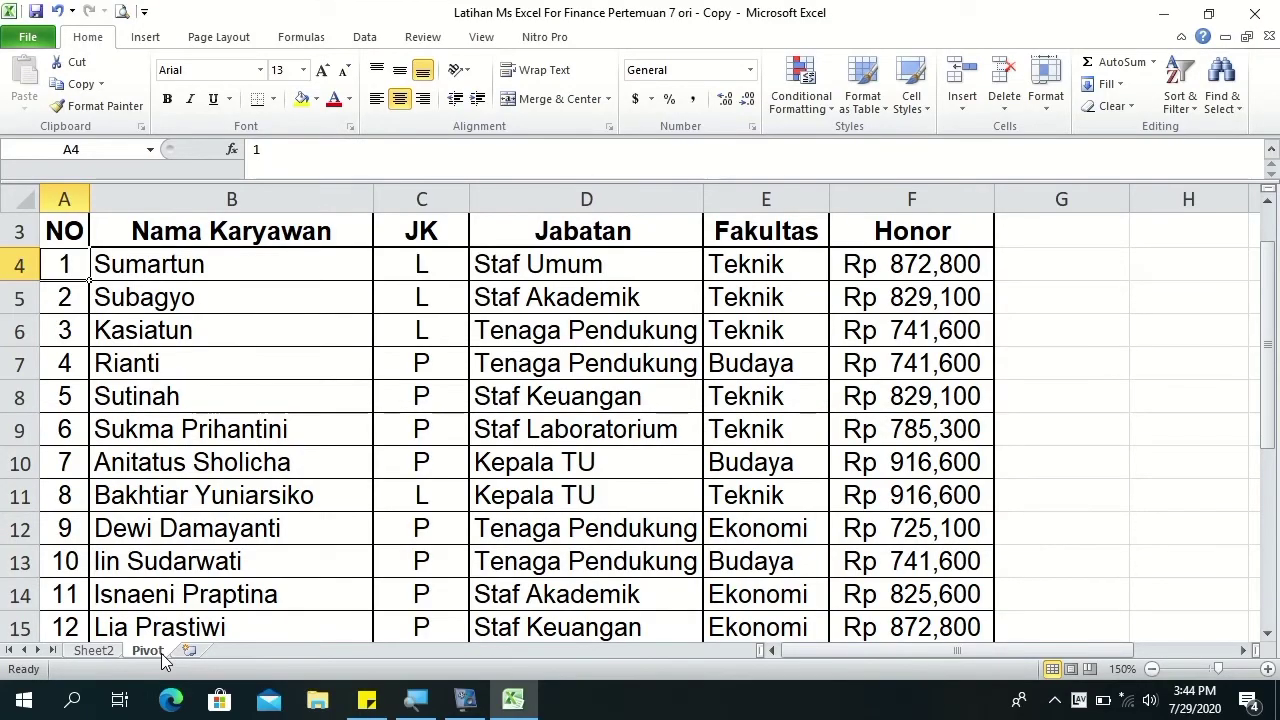
scroll(640, 450, "down", 1)
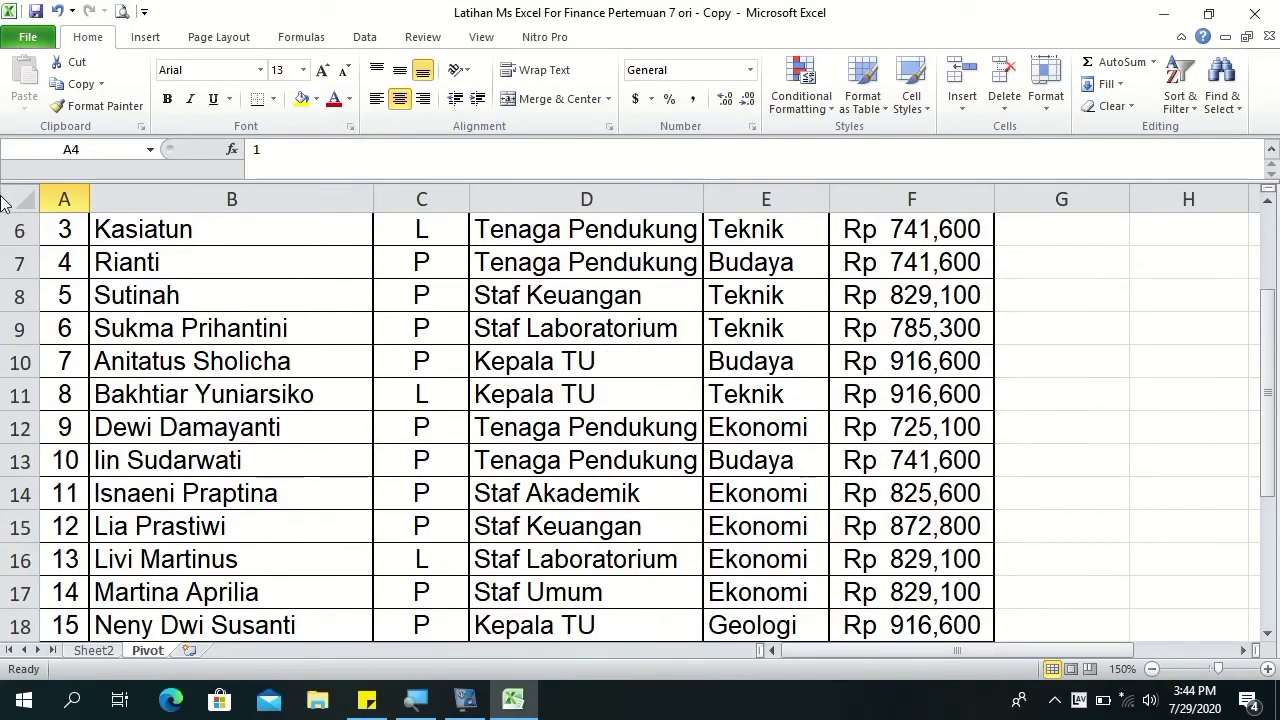
left_click_drag(1265, 364, 1265, 290)
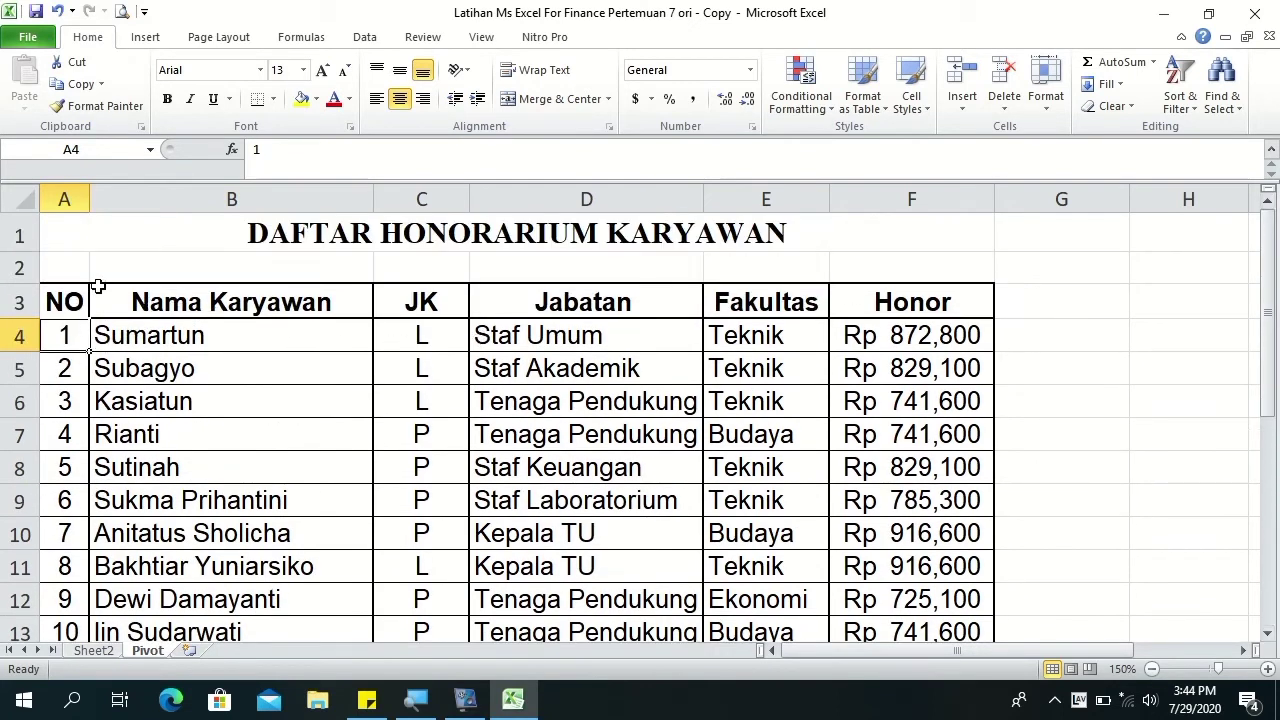
left_click(145, 40)
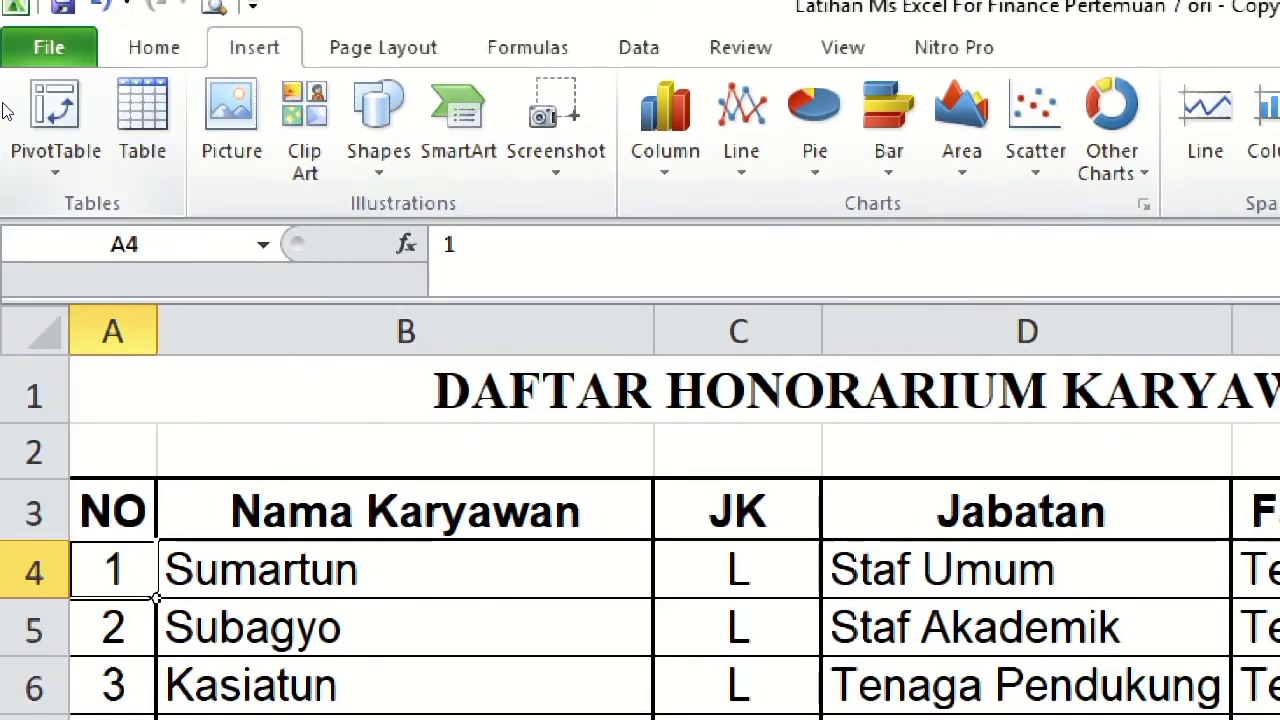
left_click(33, 153)
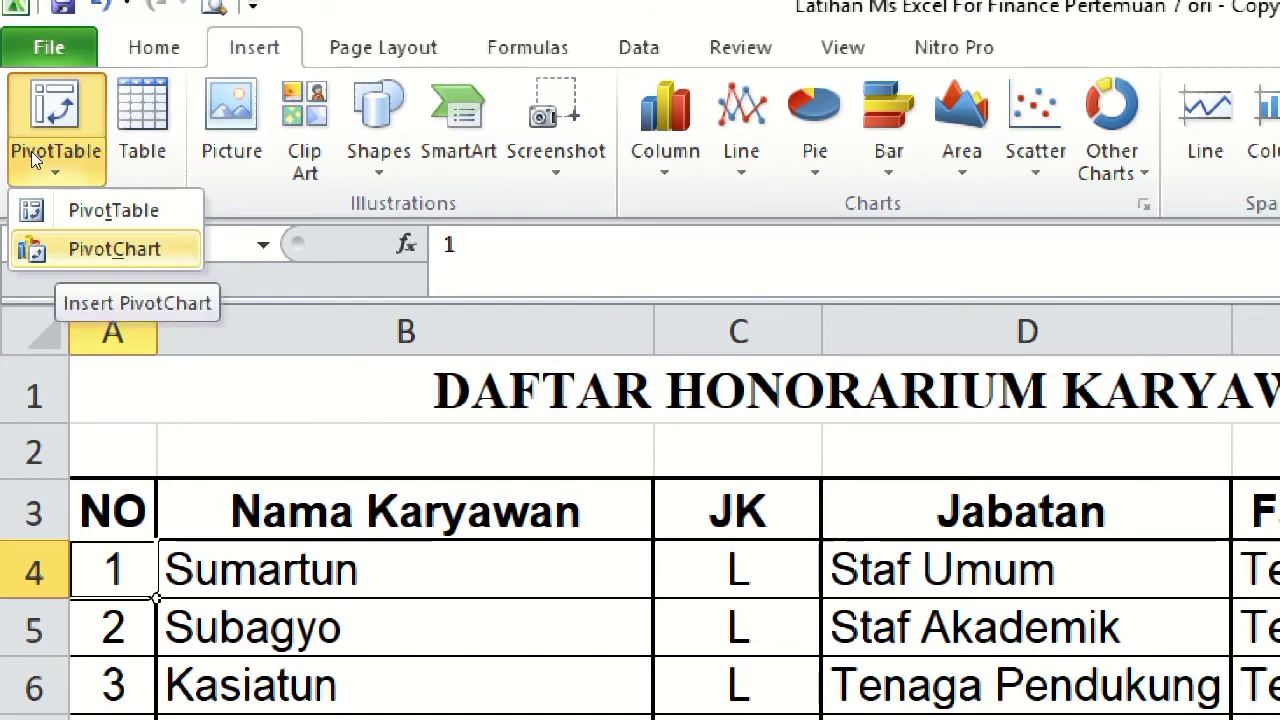
left_click(114, 249)
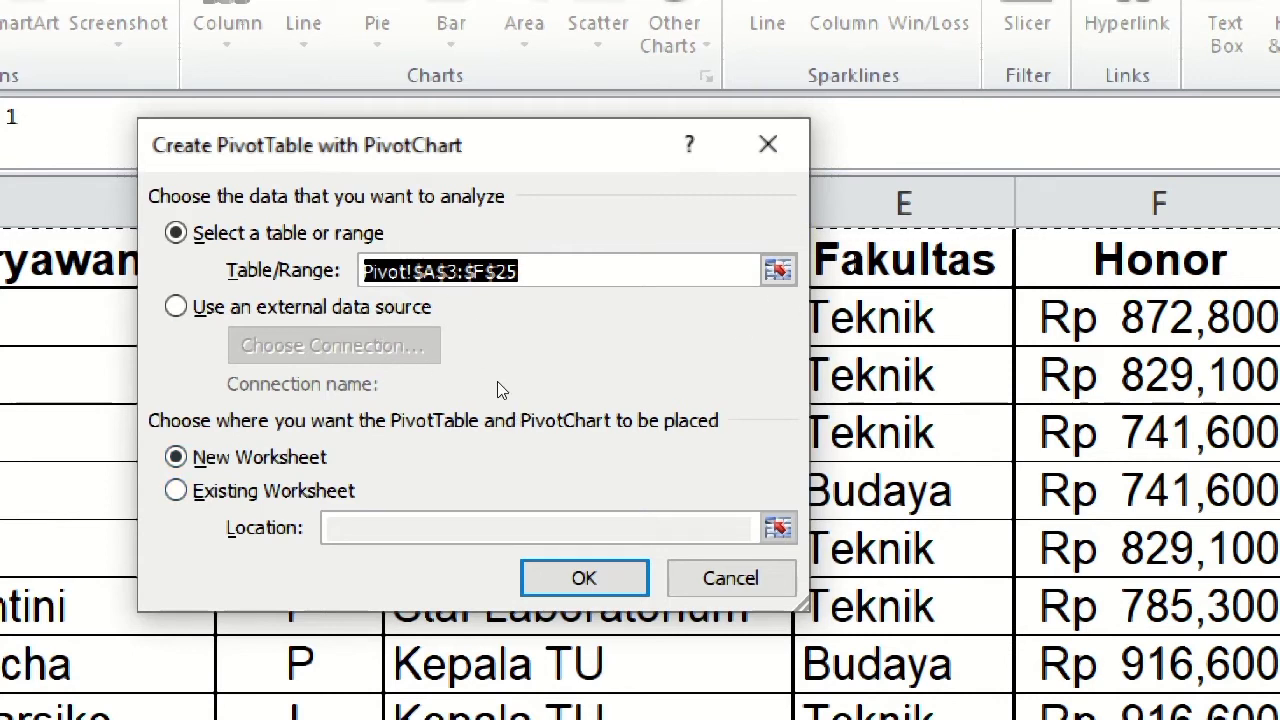
key("Return")
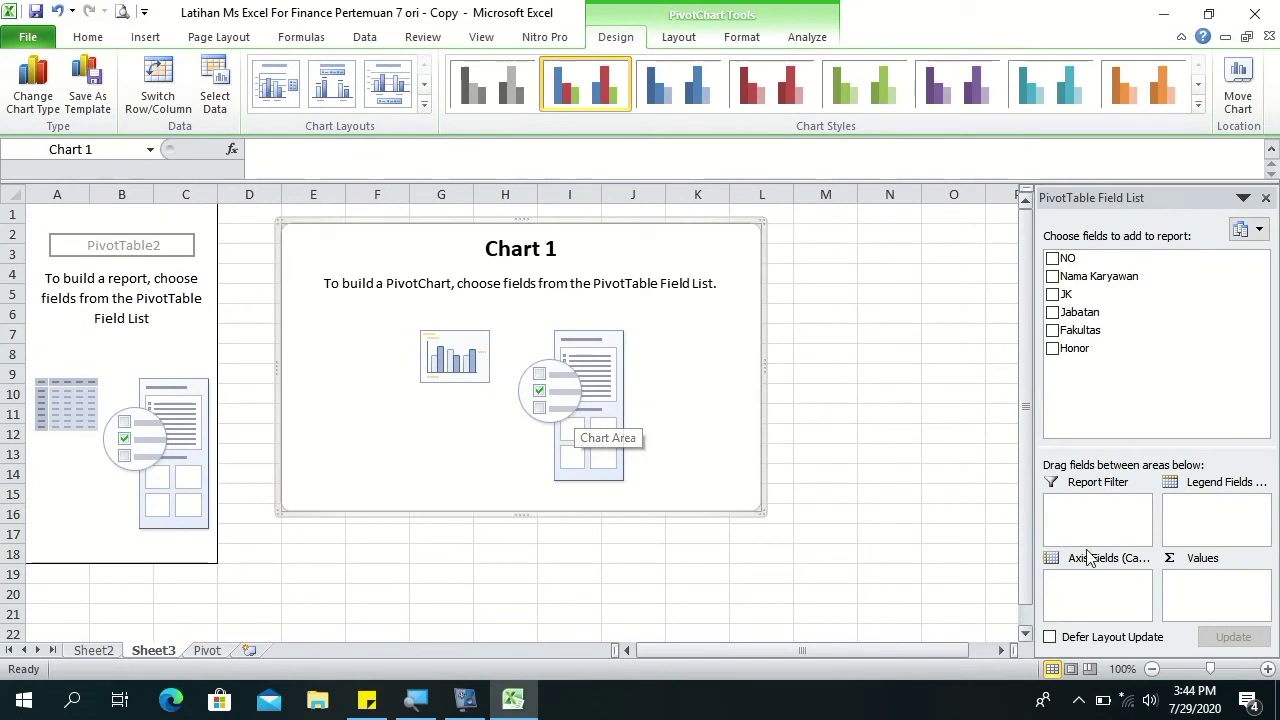
Chart Sum of Honor by JK with Fakultas as legend series, placing the chart below the table.
left_click(1267, 668)
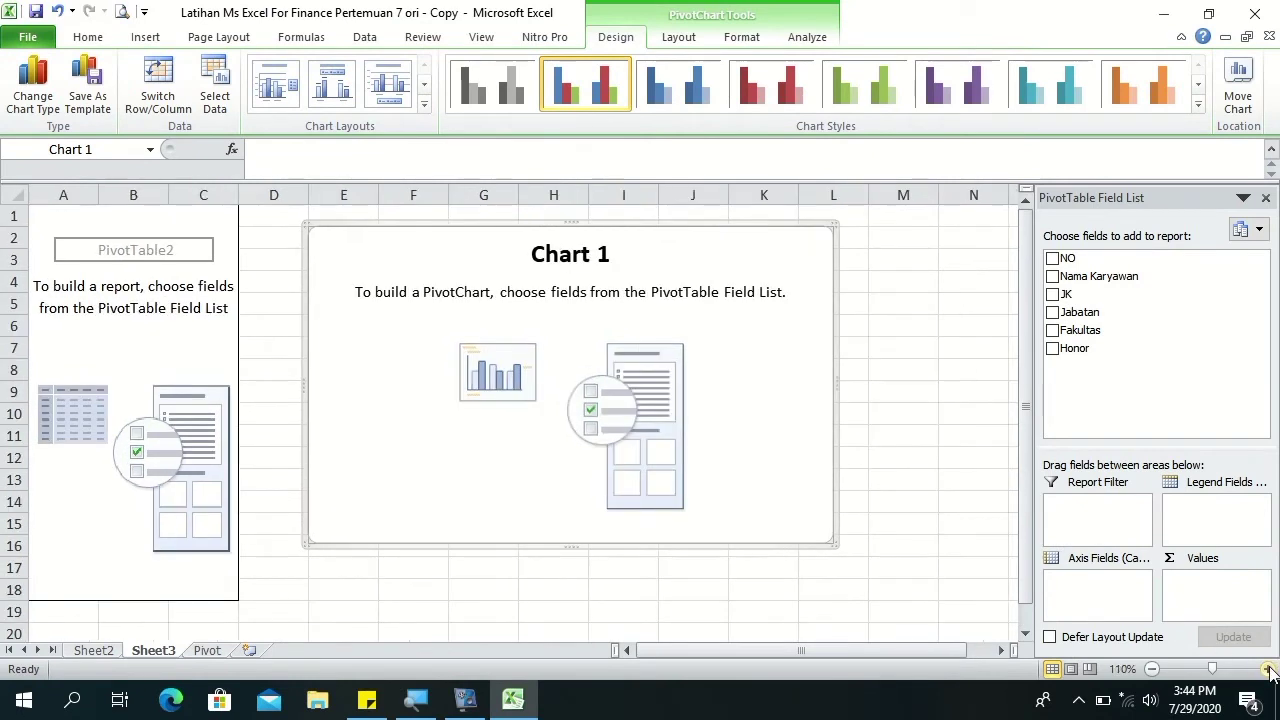
left_click(1267, 668)
left_click(73, 310)
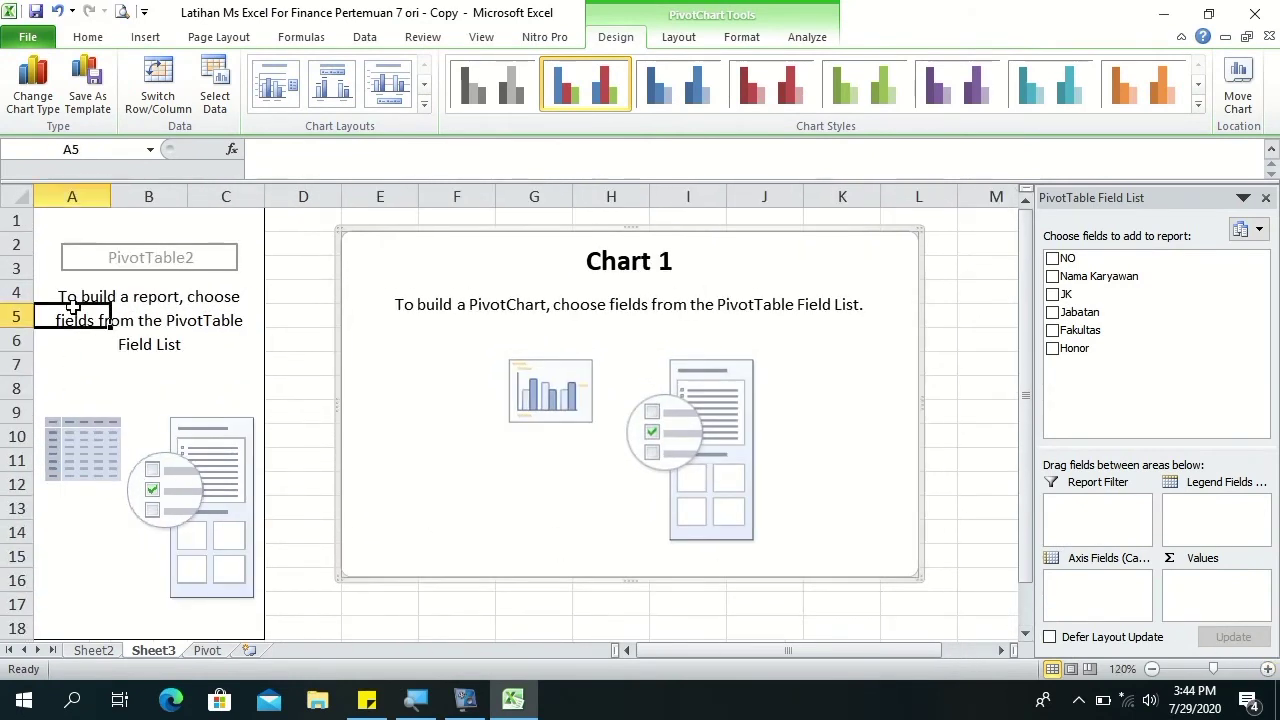
left_click(437, 336)
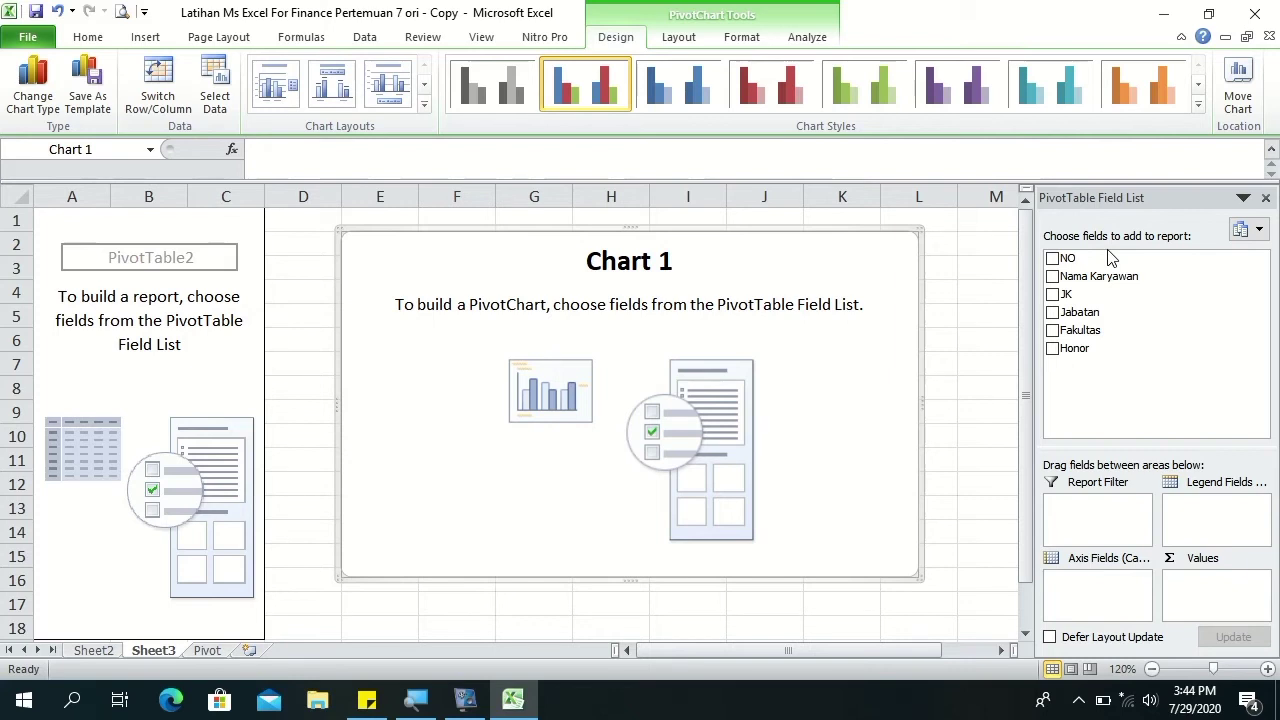
left_click(1052, 295)
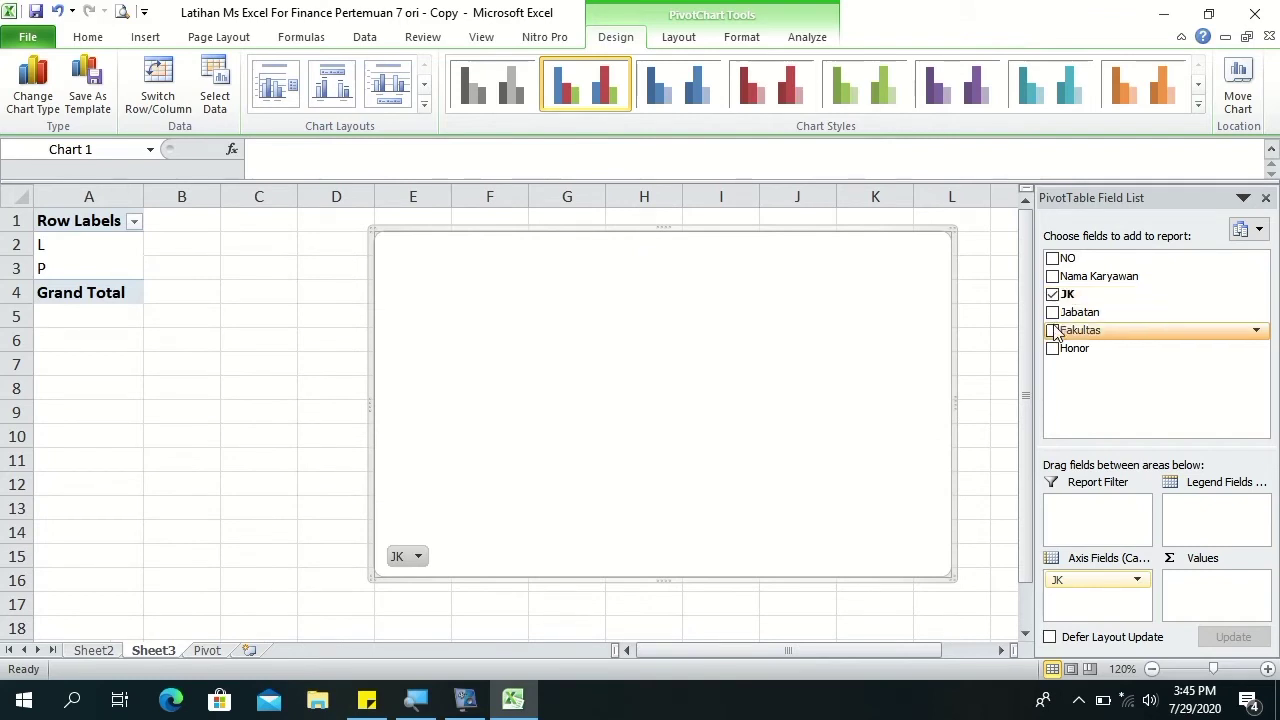
left_click(1052, 330)
left_click(1052, 348)
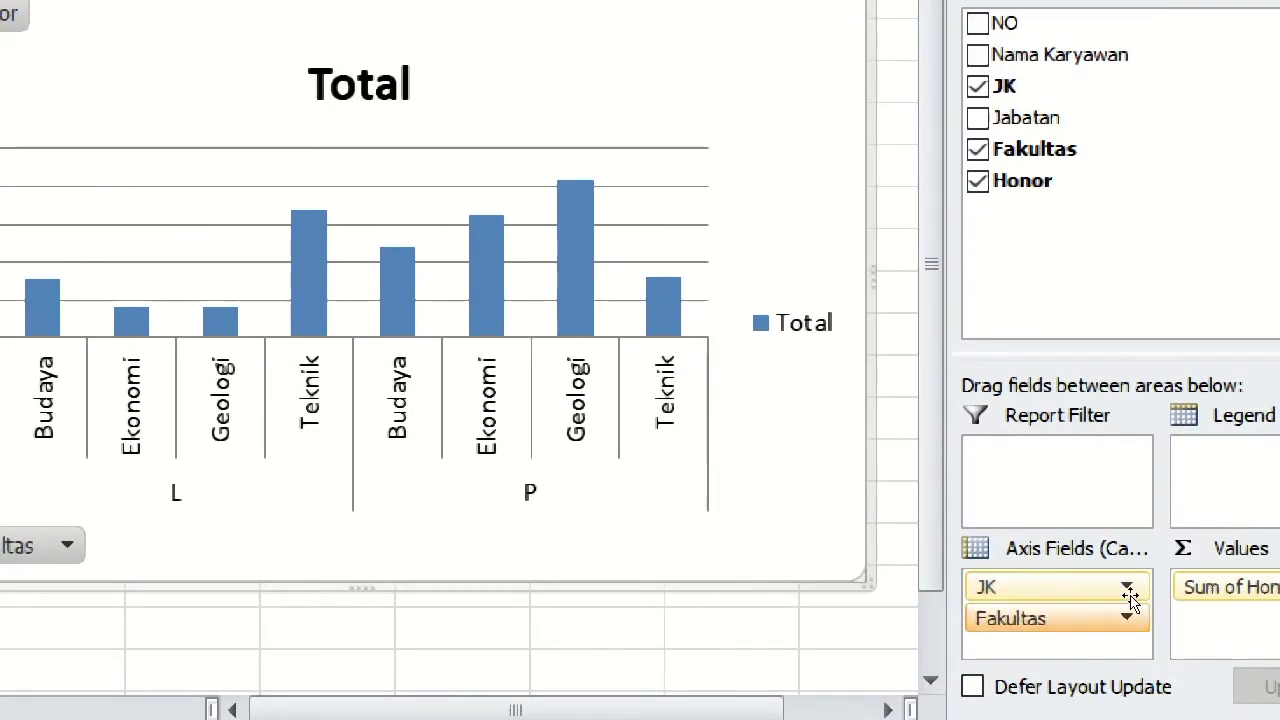
left_click_drag(1128, 614, 1205, 505)
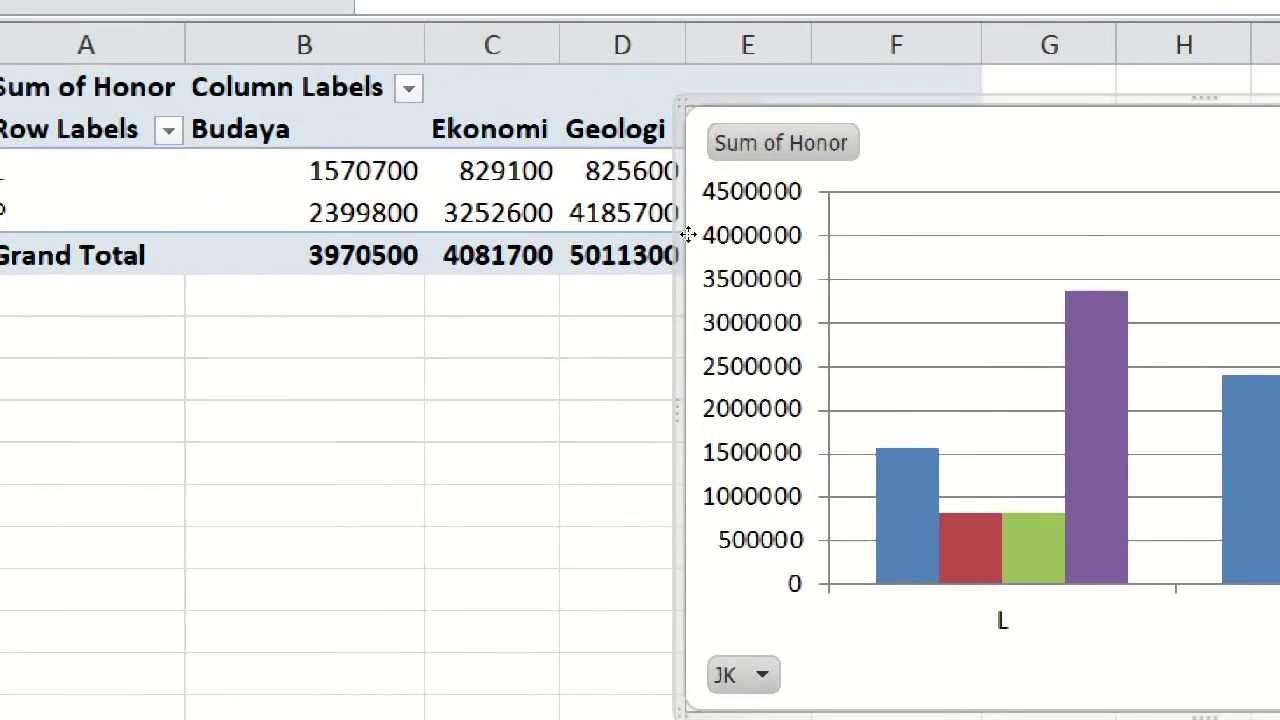
left_click_drag(688, 234, 420, 358)
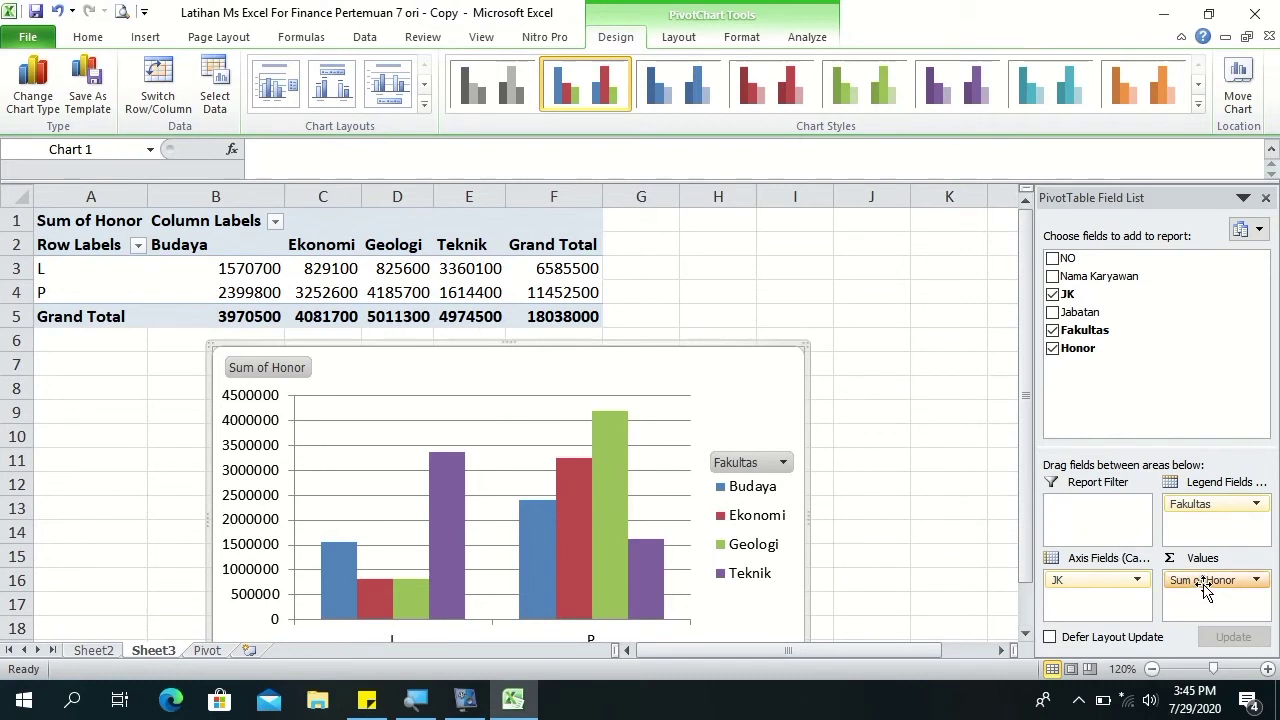
Format Sum of Honor as Accounting with 0 decimal places and the Rp Indonesian symbol.
left_click(1256, 582)
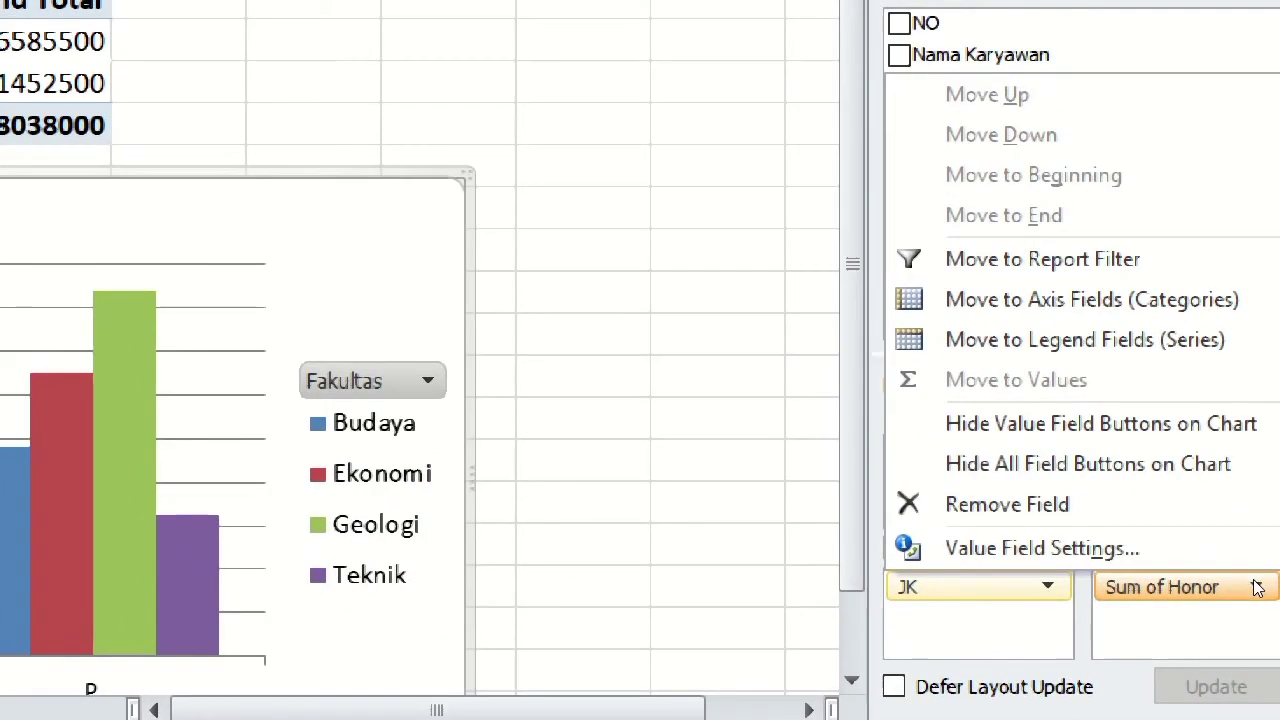
left_click(1199, 561)
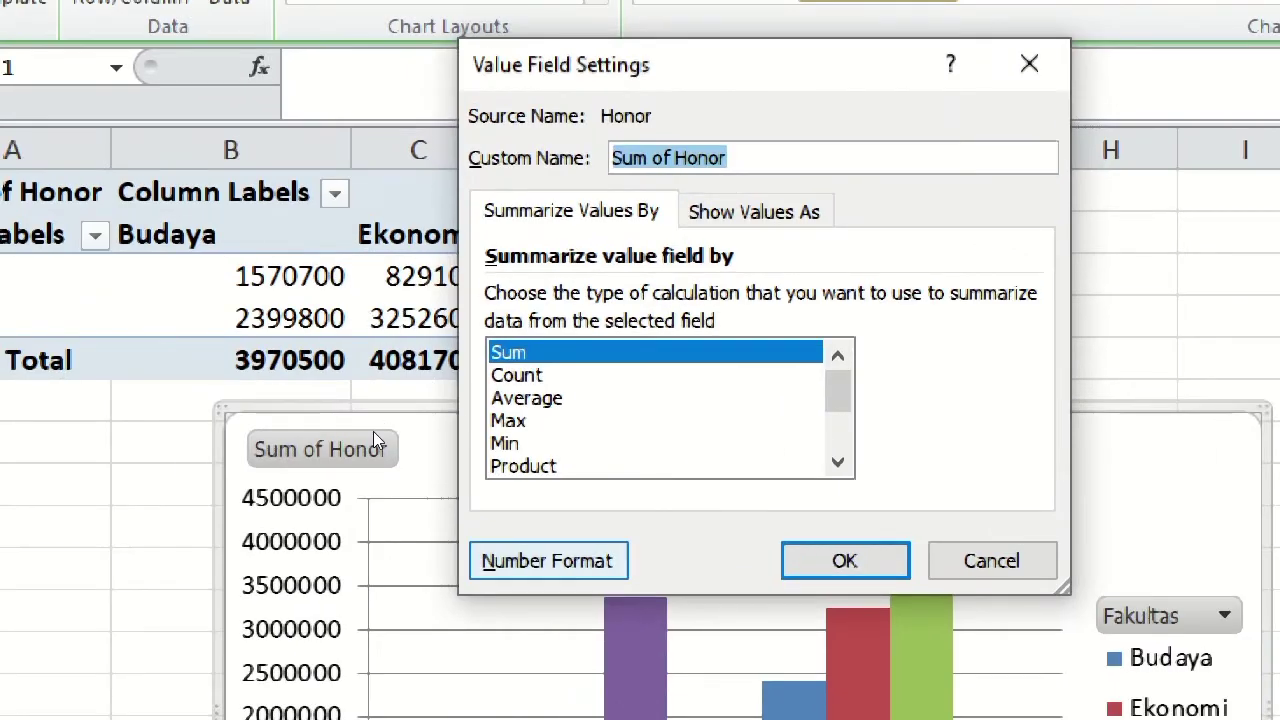
key("alt+n")
left_click(399, 142)
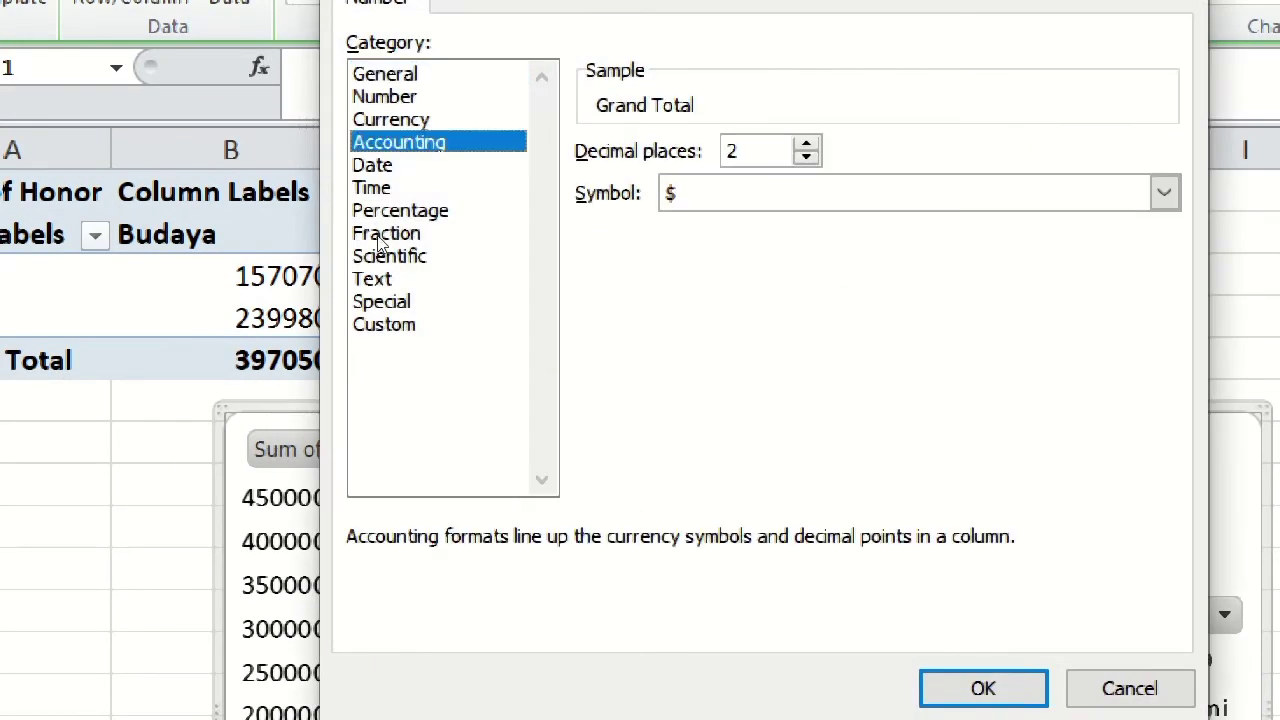
key("Tab")
key("Down")
key("Down")
key("Tab")
key("alt+Down")
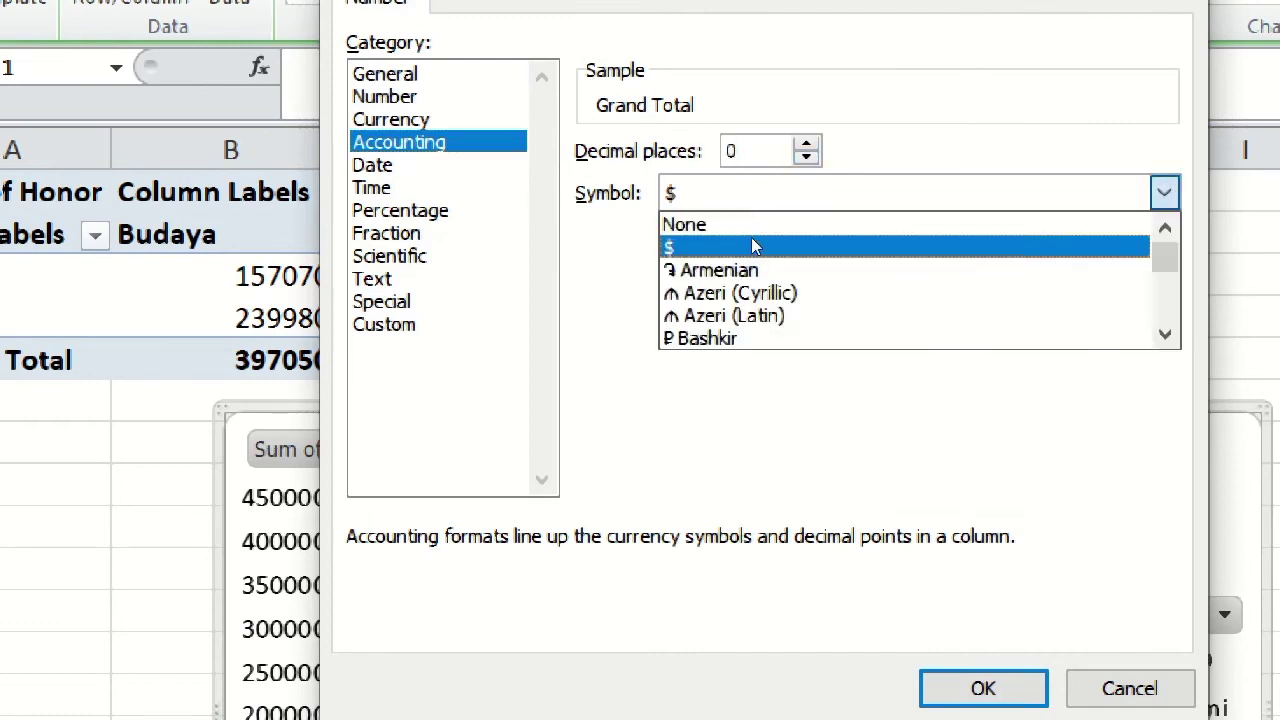
scroll(755, 260, "down", 1)
scroll(755, 290, "down", 4)
scroll(752, 313, "down", 2)
scroll(750, 310, "down", 5)
scroll(750, 310, "down", 5)
scroll(750, 310, "down", 1)
scroll(750, 310, "down", 4)
scroll(750, 310, "down", 3)
scroll(750, 310, "down", 3)
scroll(750, 310, "down", 1)
scroll(750, 310, "down", 1)
scroll(750, 310, "down", 1)
scroll(750, 310, "down", 2)
scroll(750, 310, "down", 3)
scroll(750, 310, "down", 2)
scroll(750, 312, "down", 3)
scroll(750, 312, "down", 3)
scroll(750, 312, "down", 3)
scroll(750, 312, "down", 1)
scroll(750, 310, "down", 3)
scroll(750, 310, "down", 3)
scroll(750, 310, "down", 3)
scroll(750, 310, "down", 1)
scroll(750, 310, "down", 2)
scroll(750, 310, "down", 3)
scroll(750, 311, "down", 3)
scroll(750, 312, "down", 2)
scroll(750, 310, "down", 2)
scroll(750, 310, "down", 2)
scroll(750, 310, "down", 3)
scroll(750, 310, "down", 2)
scroll(750, 310, "down", 3)
scroll(750, 310, "down", 4)
scroll(750, 310, "down", 2)
scroll(750, 310, "down", 4)
scroll(750, 310, "down", 2)
scroll(750, 310, "down", 1)
scroll(750, 310, "down", 2)
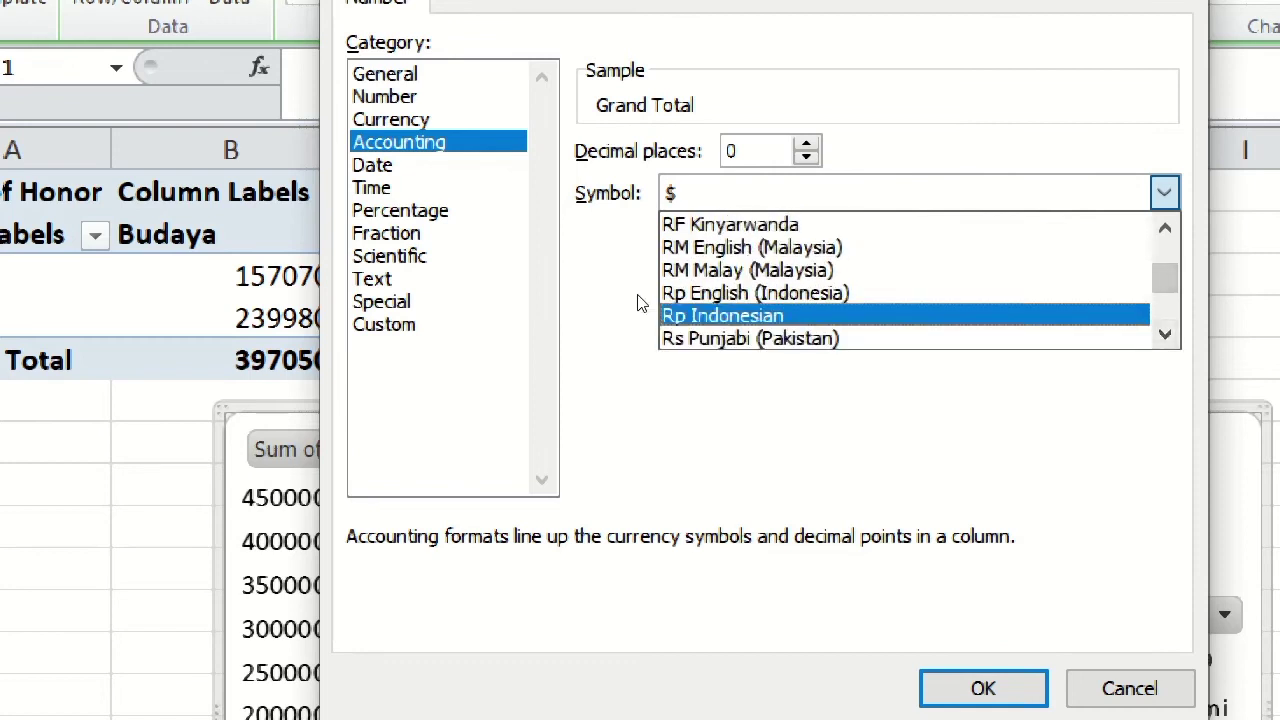
key("Return")
key("Return")
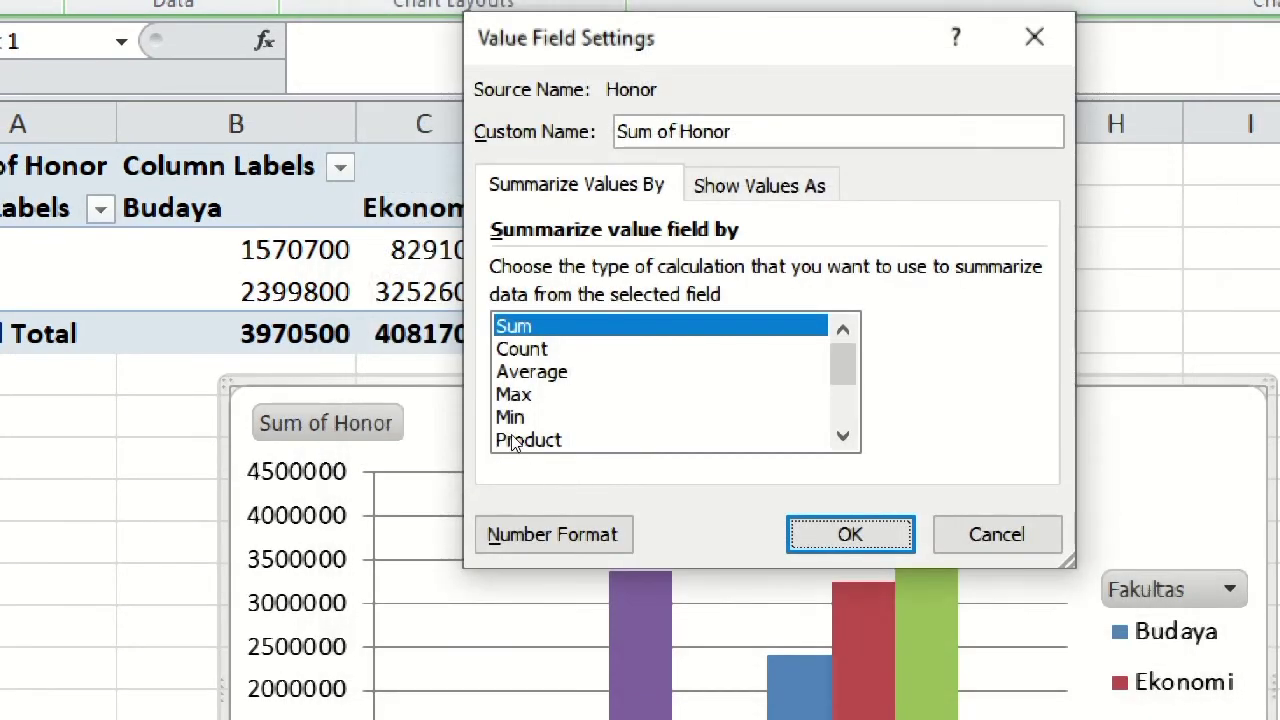
key("Return")
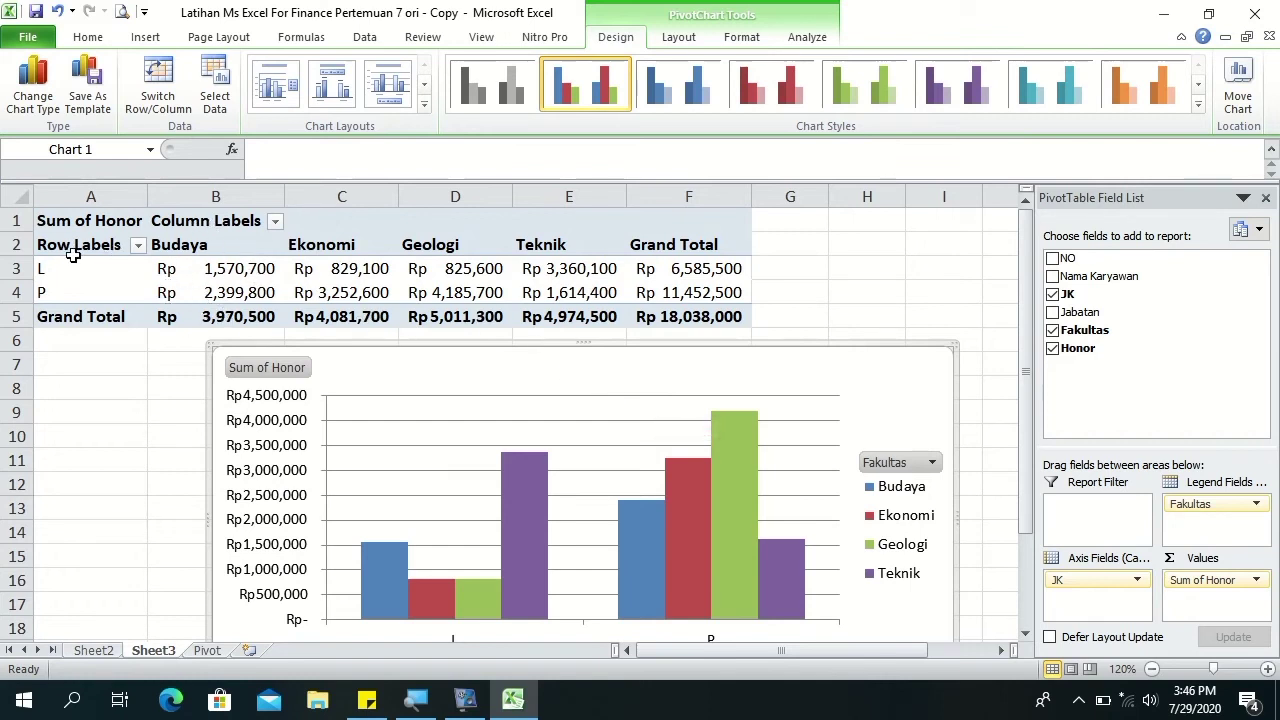
left_click(274, 222)
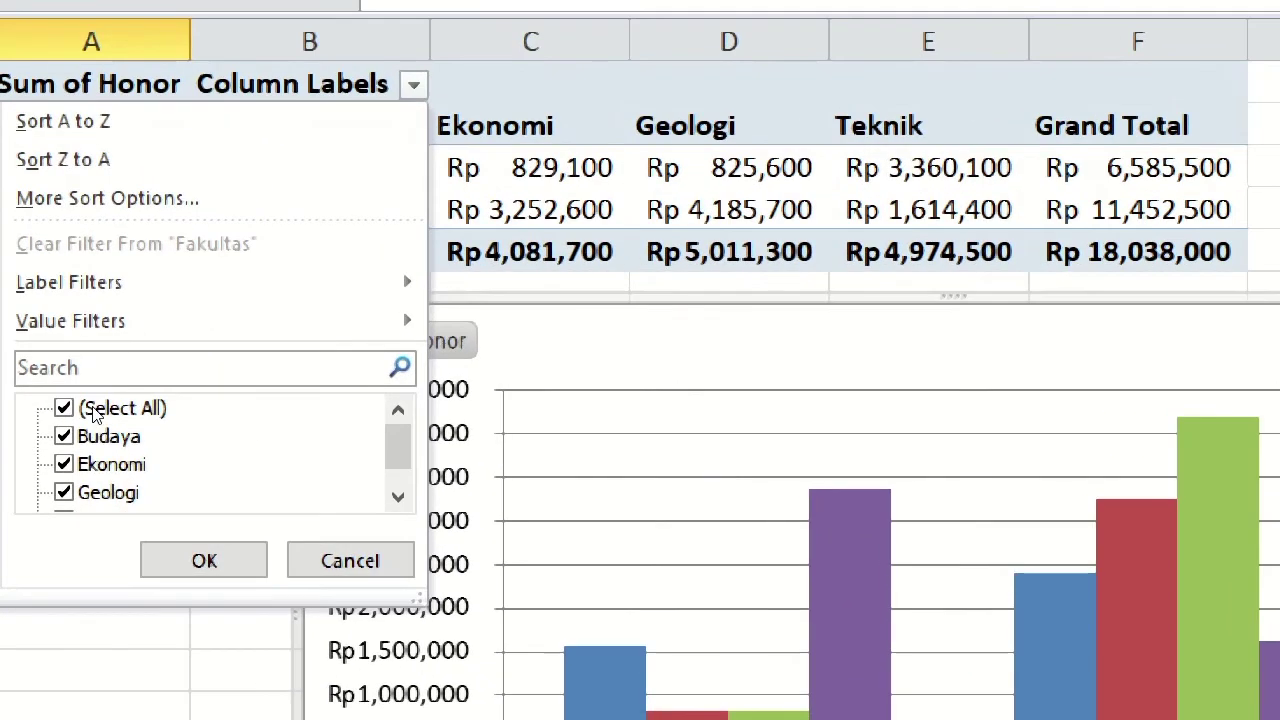
left_click(80, 410)
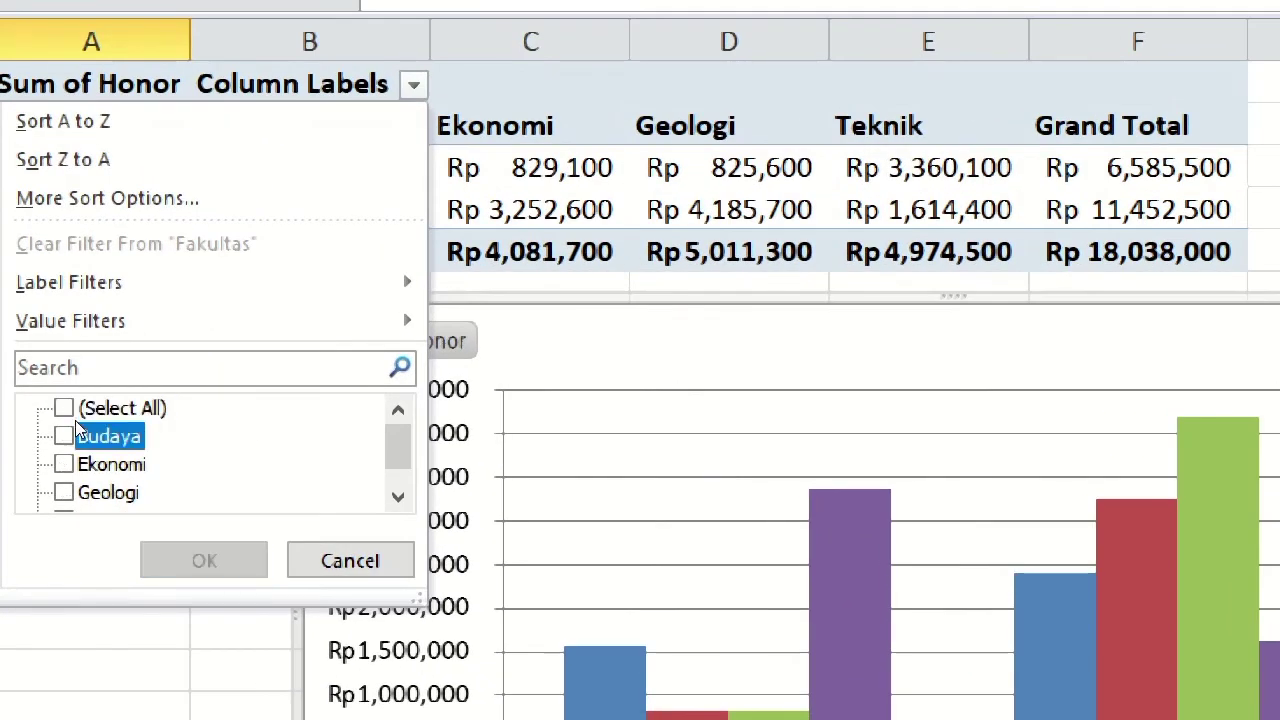
left_click(80, 432)
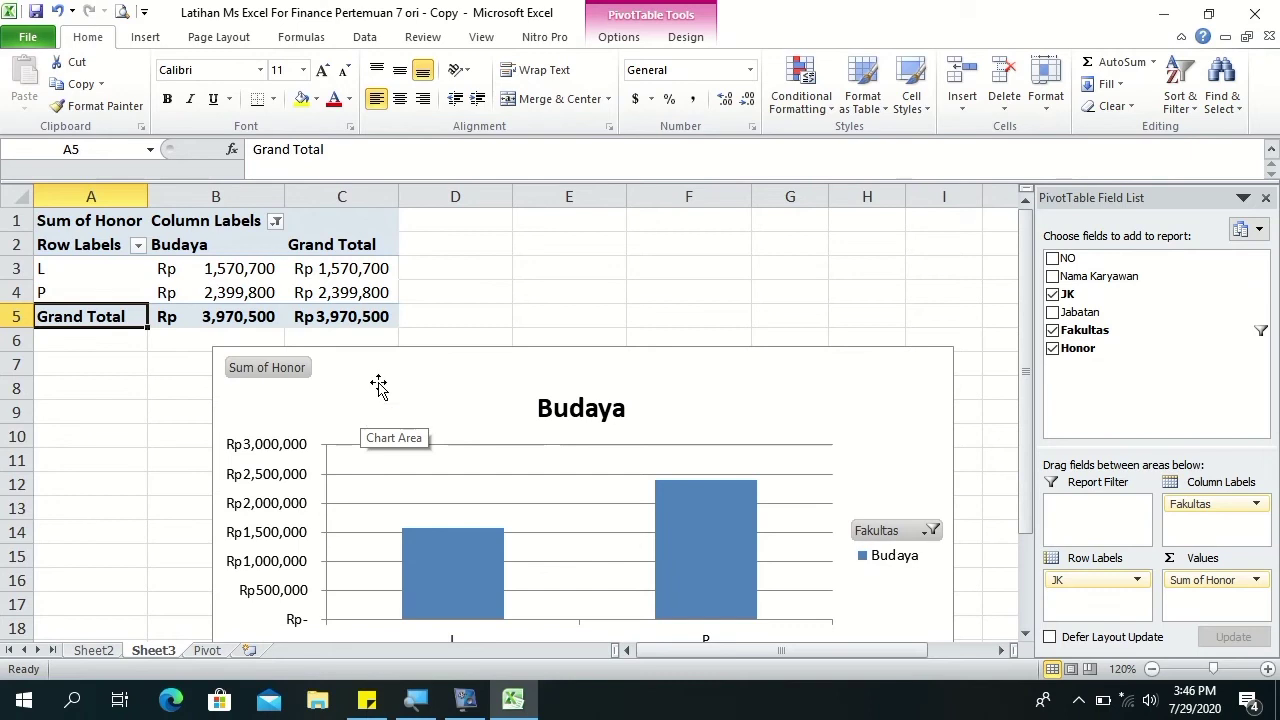
left_click(275, 221)
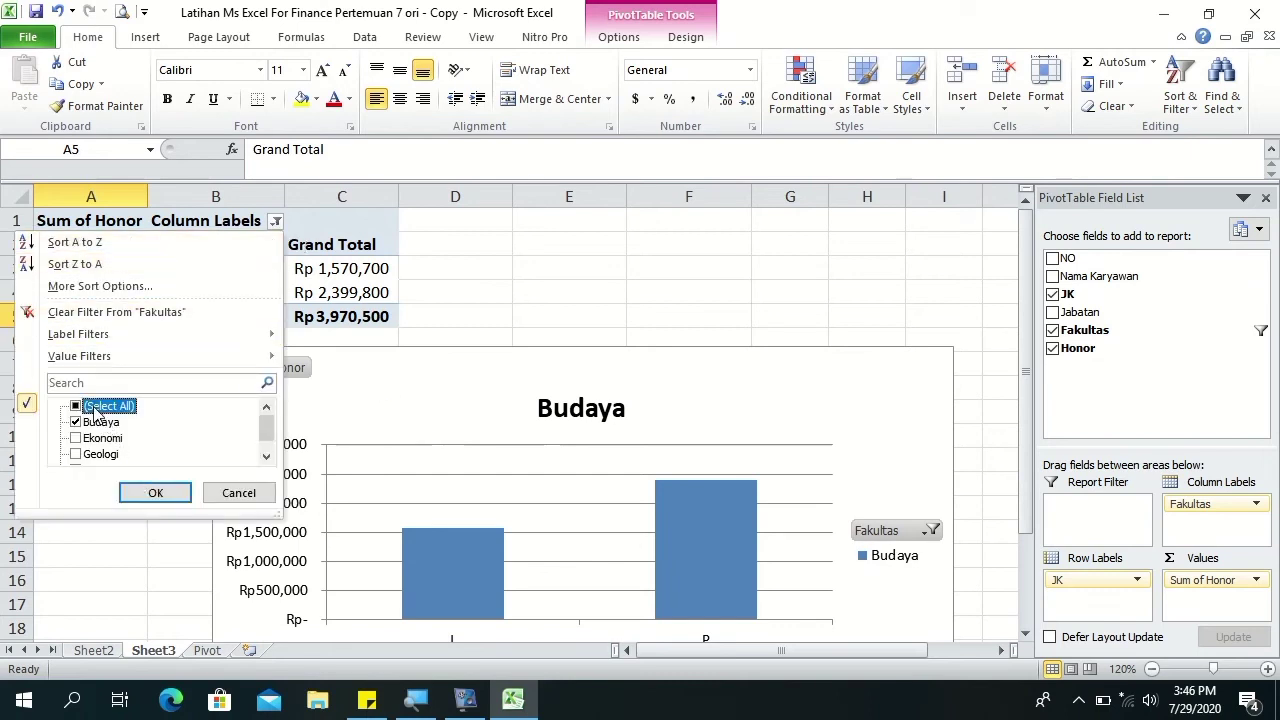
left_click(116, 312)
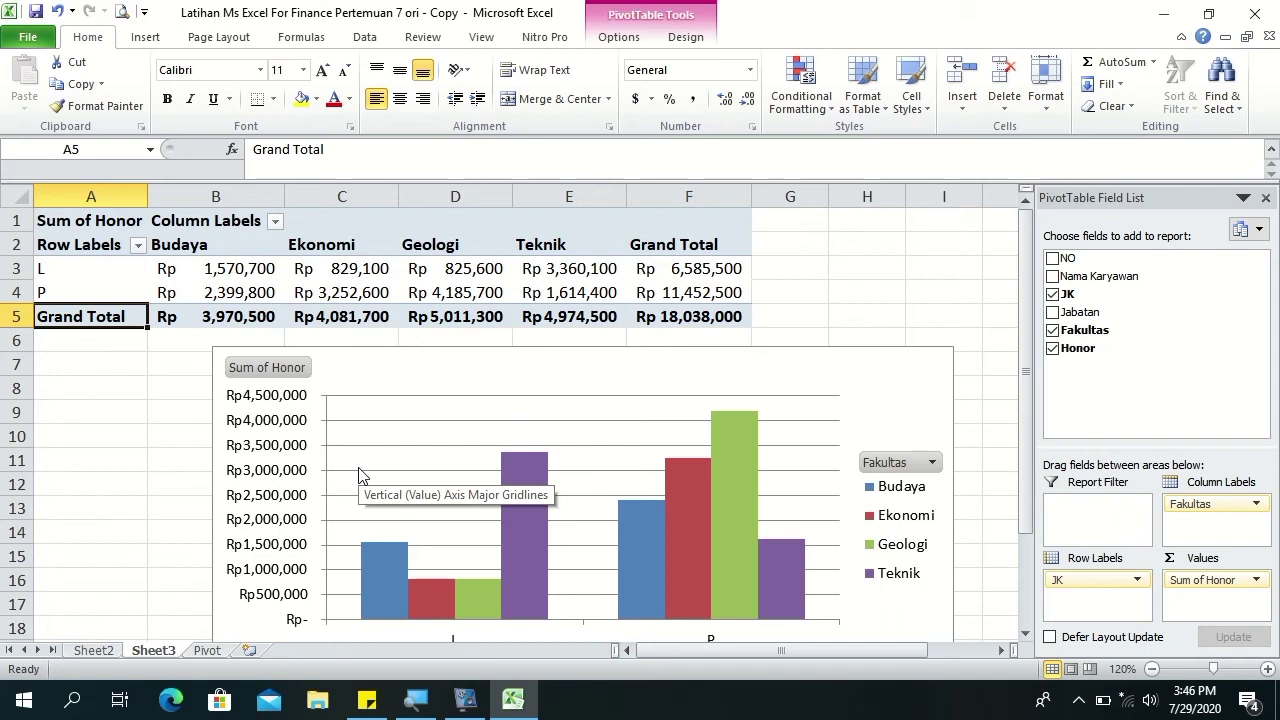
left_click(502, 383)
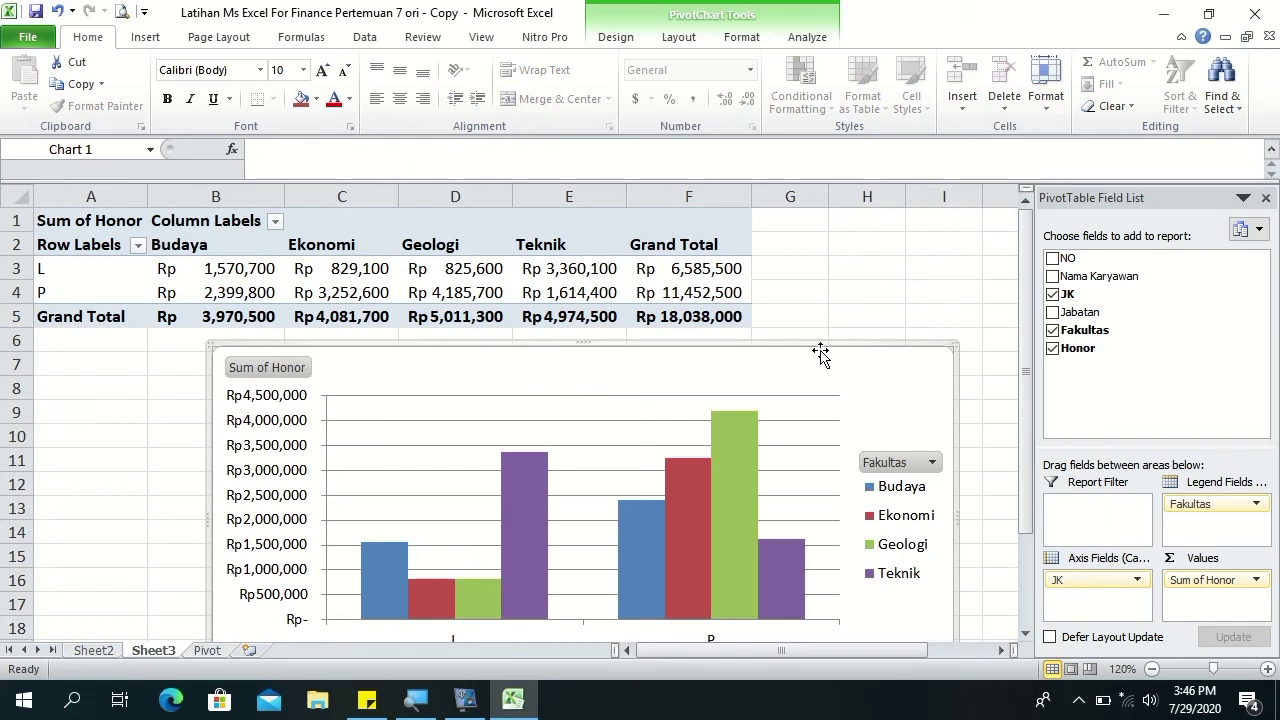
Replace Fakultas with Jabatan in the pivot and move Jabatan into the chart's Legend Fields.
left_click(1053, 331)
left_click(1053, 313)
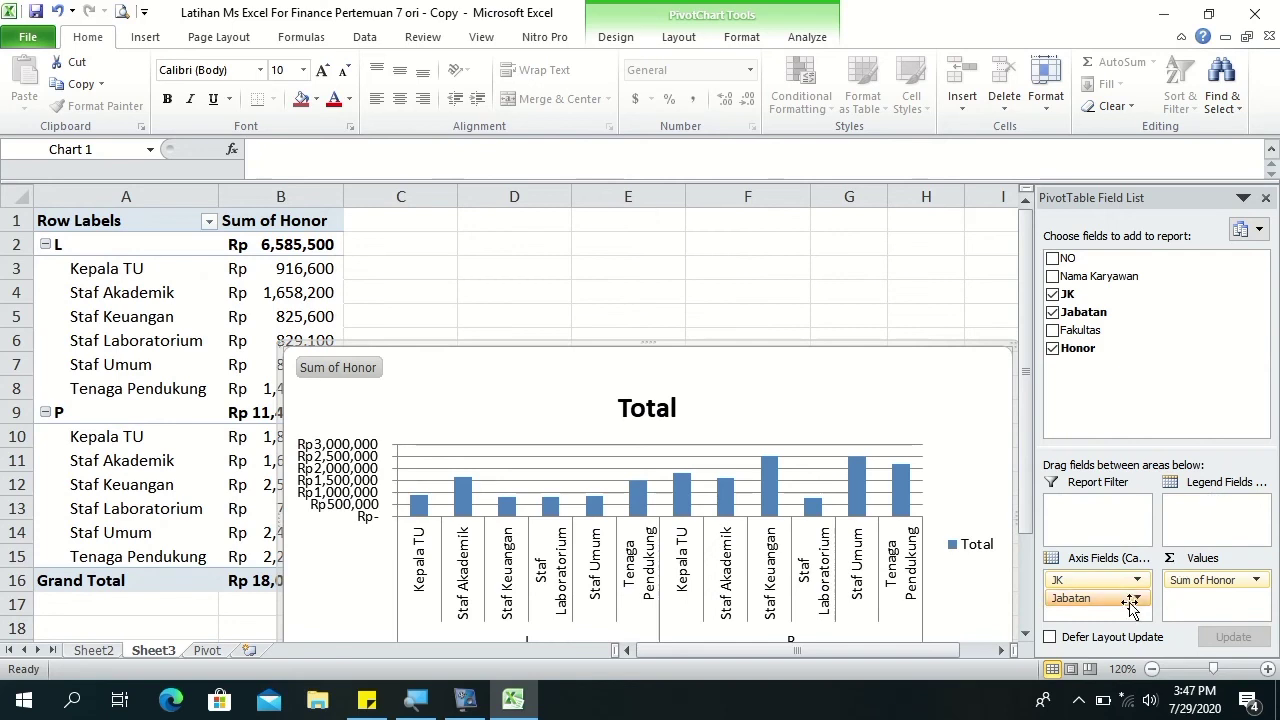
left_click_drag(1125, 598, 1200, 525)
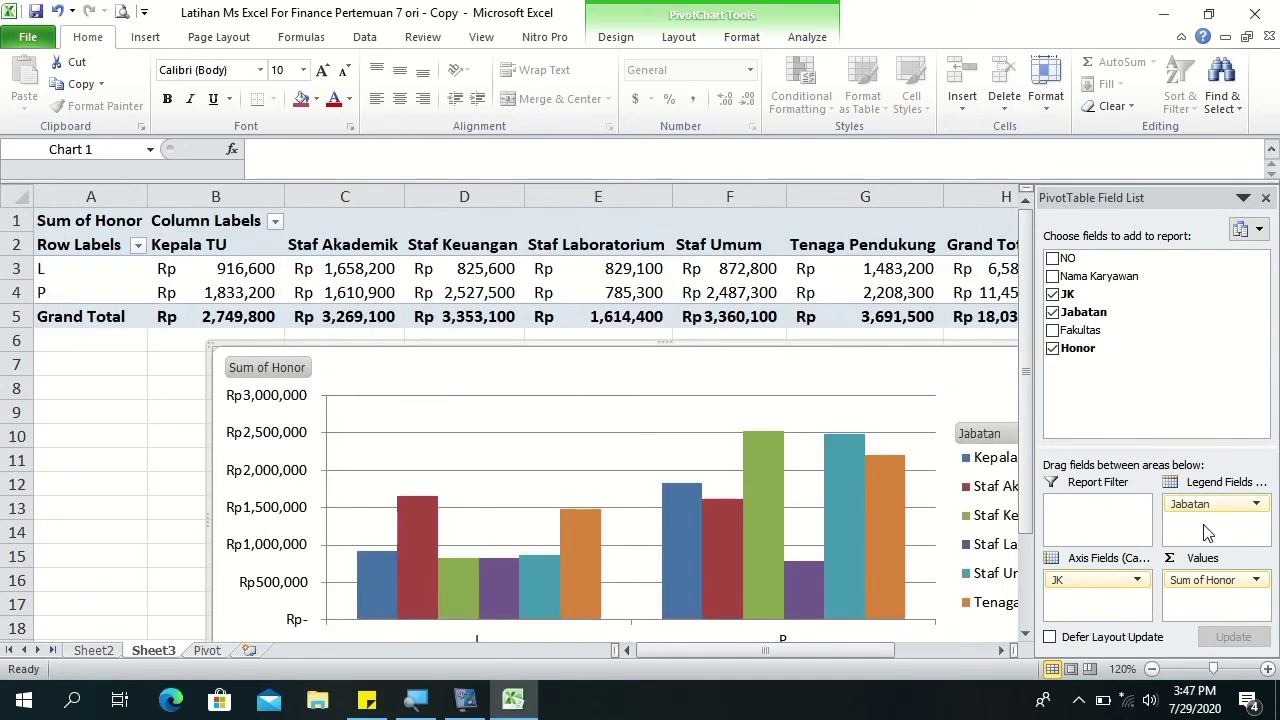
left_click_drag(764, 650, 792, 646)
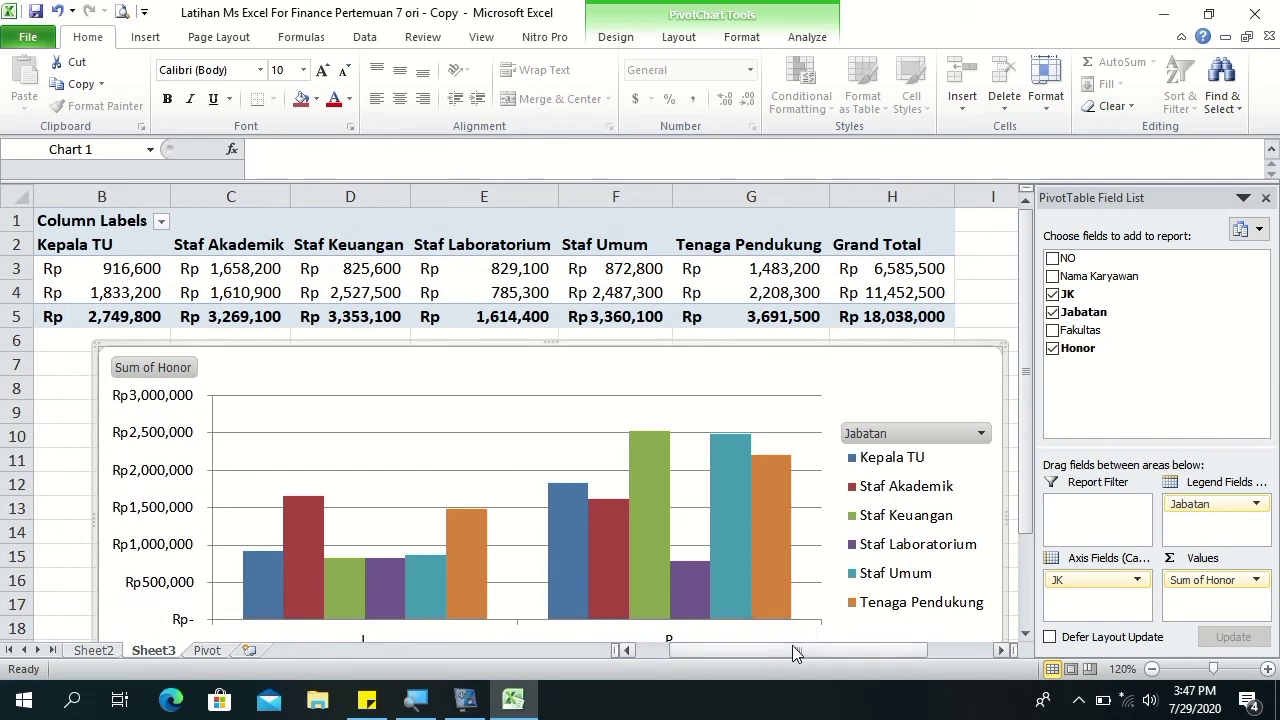